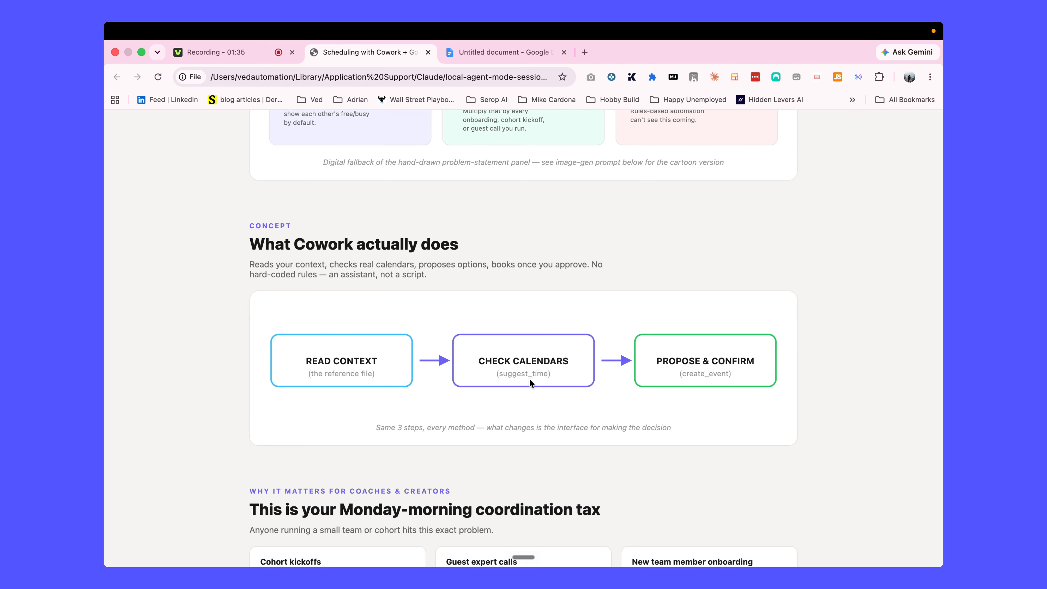
- Read the lesson page from "What Cowork actually does" through the "One connector, three interfaces" solution architecture
{"action": "scroll", "coordinate": [529, 379], "scroll_direction": "down", "scroll_amount": 1}
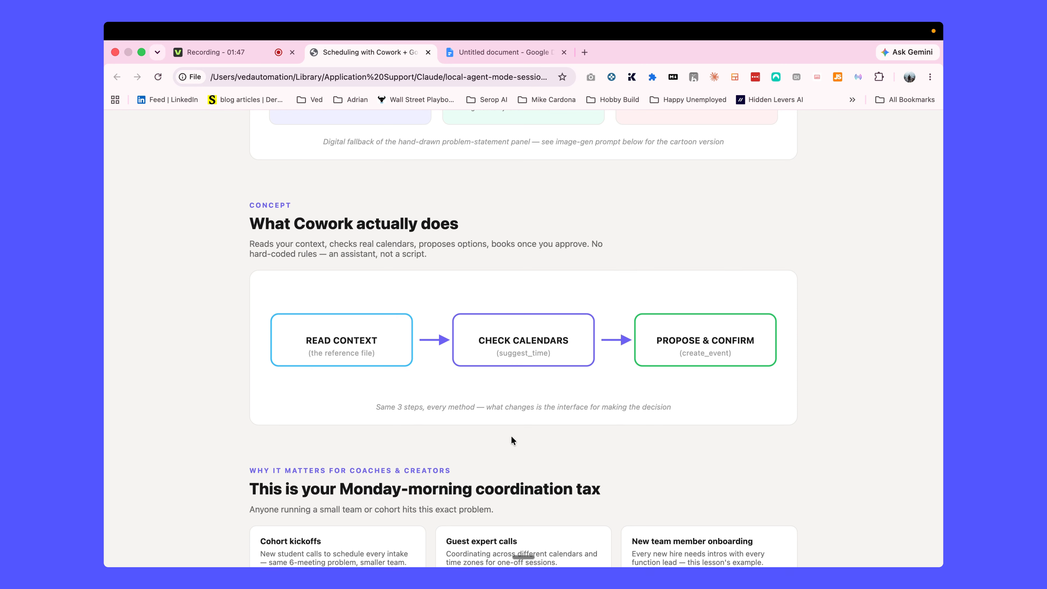
{"action": "scroll", "coordinate": [512, 440], "scroll_direction": "down", "scroll_amount": 10}
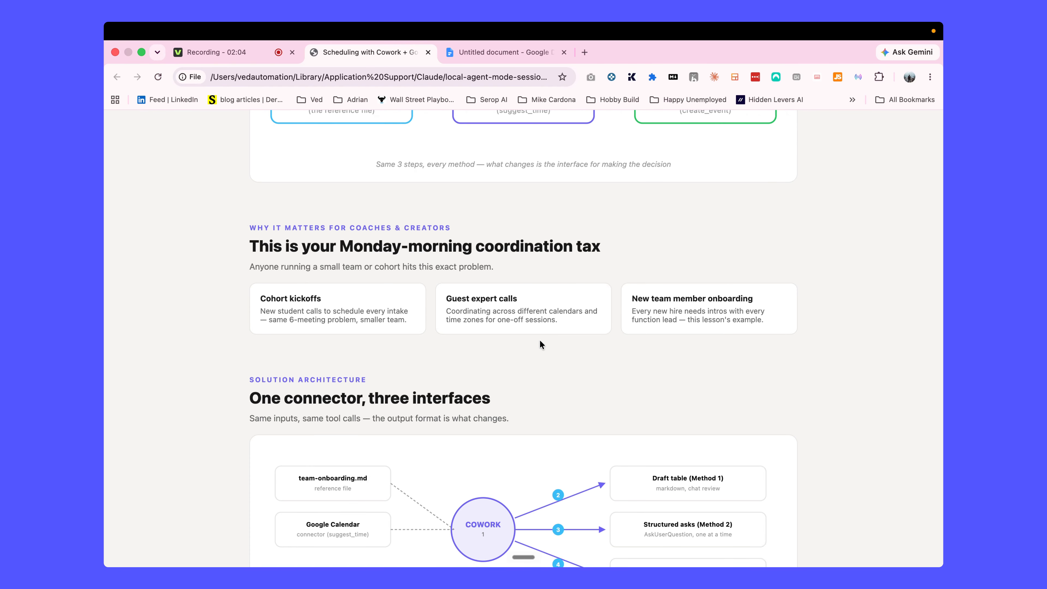
{"action": "scroll", "coordinate": [528, 346], "scroll_direction": "down", "scroll_amount": 3}
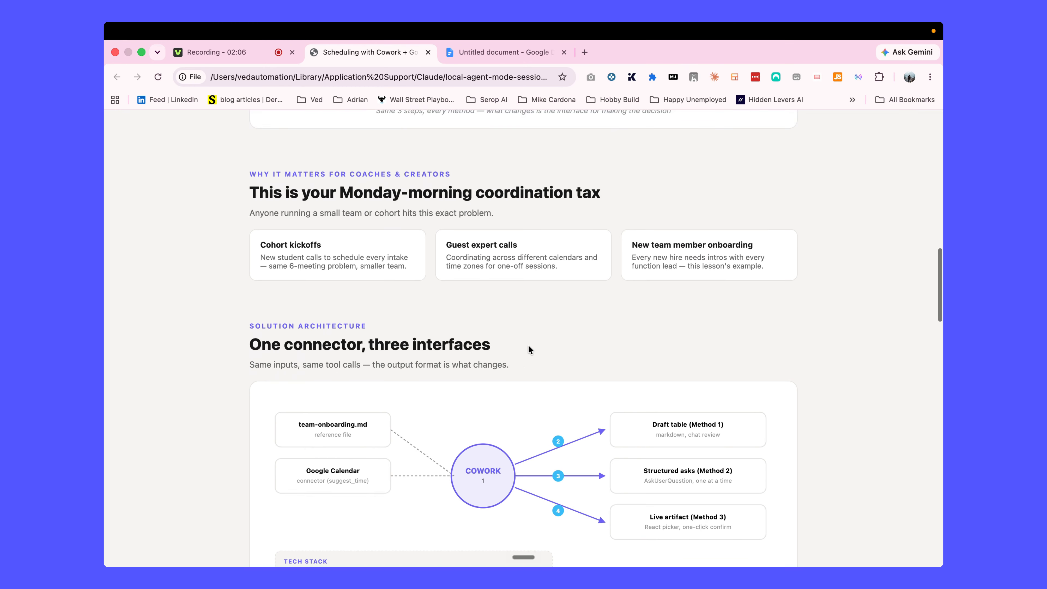
{"action": "scroll", "coordinate": [529, 348], "scroll_direction": "down", "scroll_amount": 1}
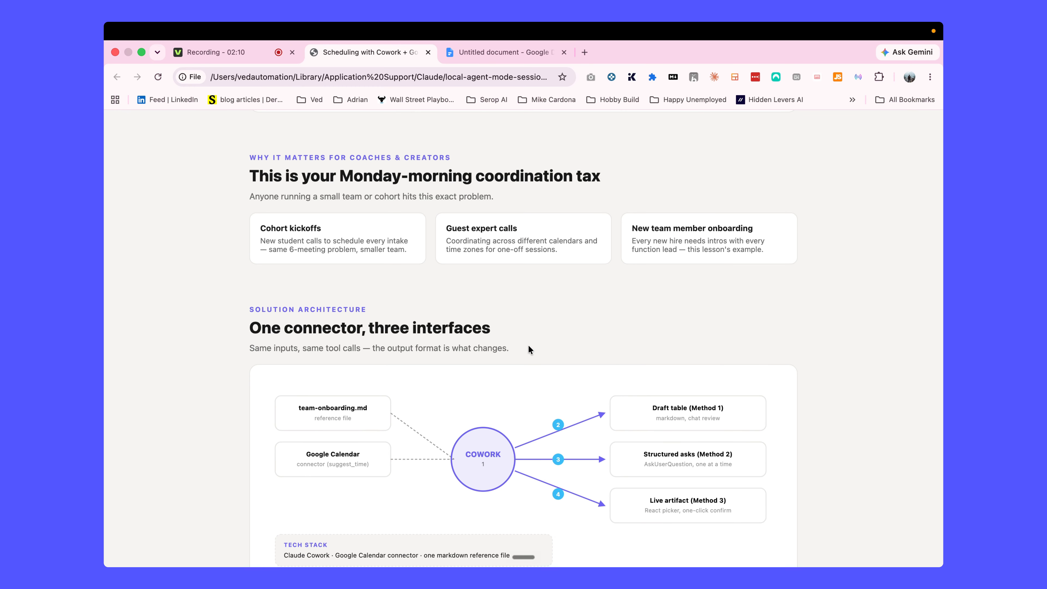
{"action": "scroll", "coordinate": [528, 349], "scroll_direction": "down", "scroll_amount": 6}
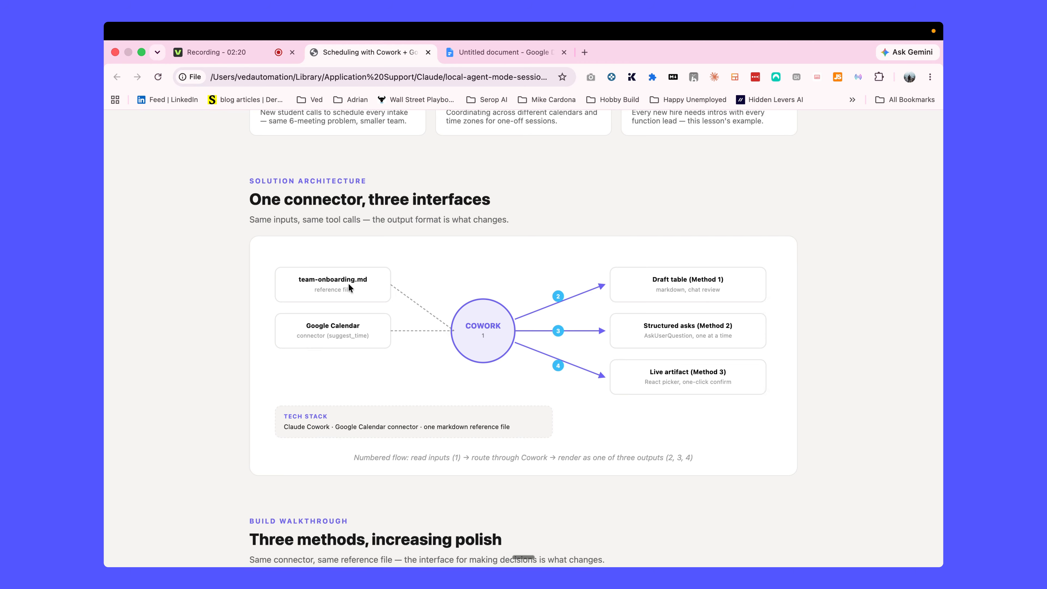
- Switch to Claude and start a new Cowork task
{"action": "key", "text": "ctrl+Up"}
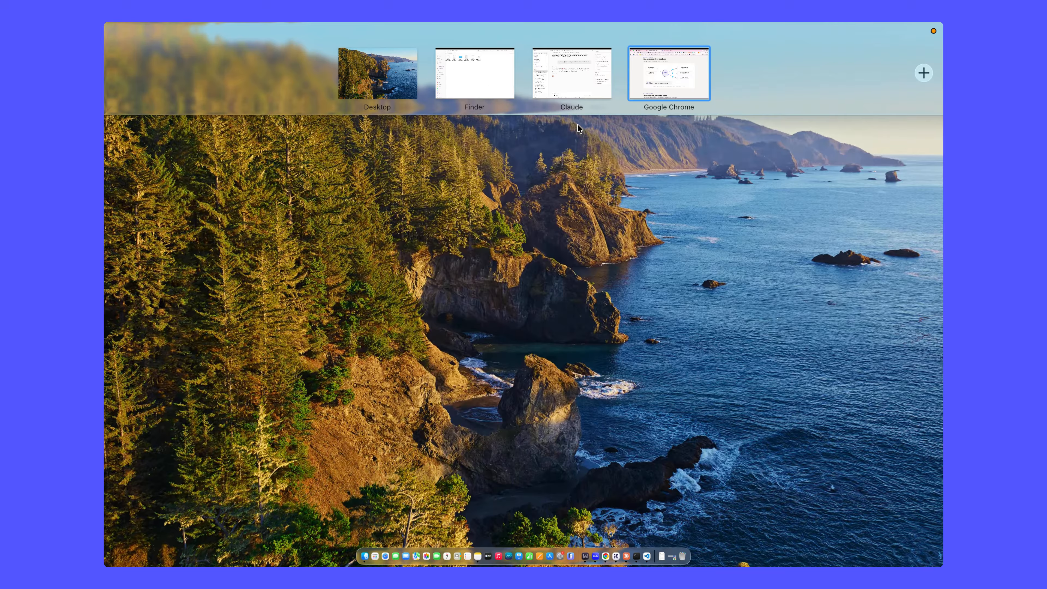
{"action": "left_click", "coordinate": [553, 95]}
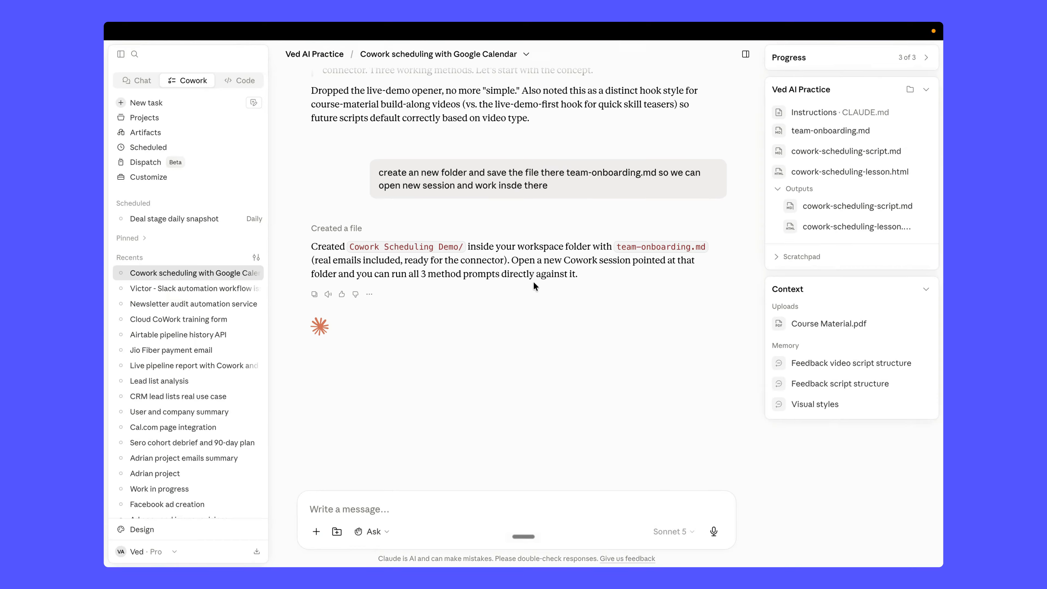
{"action": "left_click", "coordinate": [183, 105]}
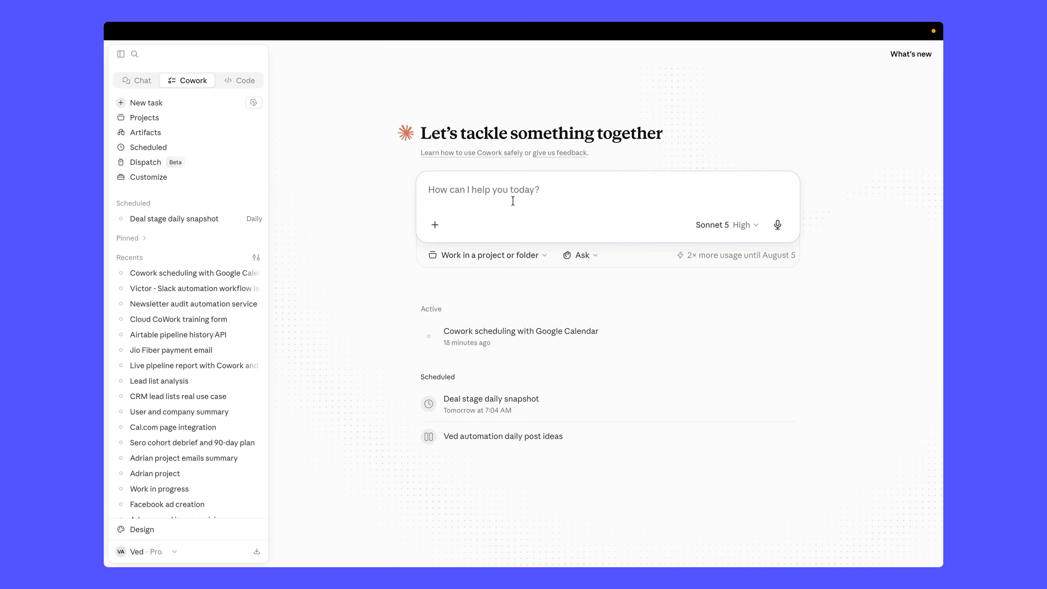
- Switch to Finder and open team-onboarding.md from the Cowork Scheduling Demo folder, viewing it full screen in the code editor
{"action": "key", "text": "ctrl+Up"}
{"action": "left_click", "coordinate": [474, 70]}
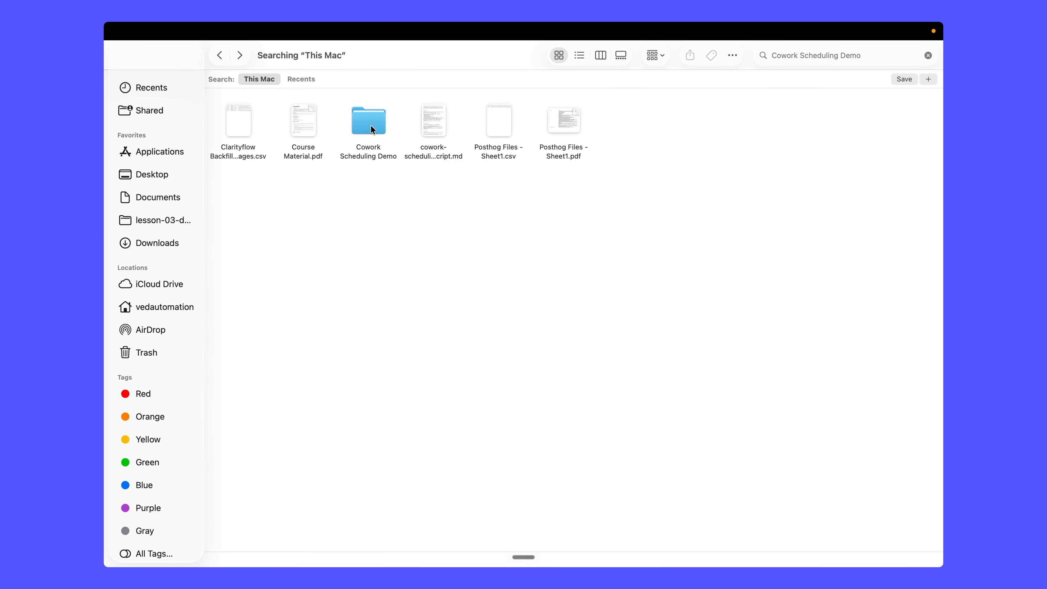
{"action": "double_click", "coordinate": [366, 157]}
{"action": "double_click", "coordinate": [243, 99]}
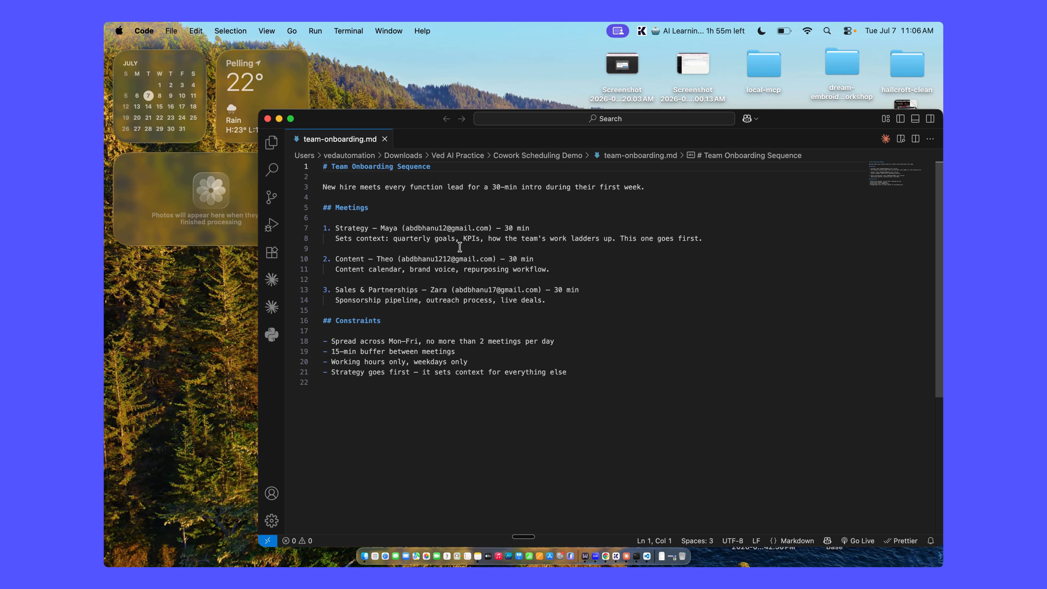
{"action": "left_click", "coordinate": [290, 119]}
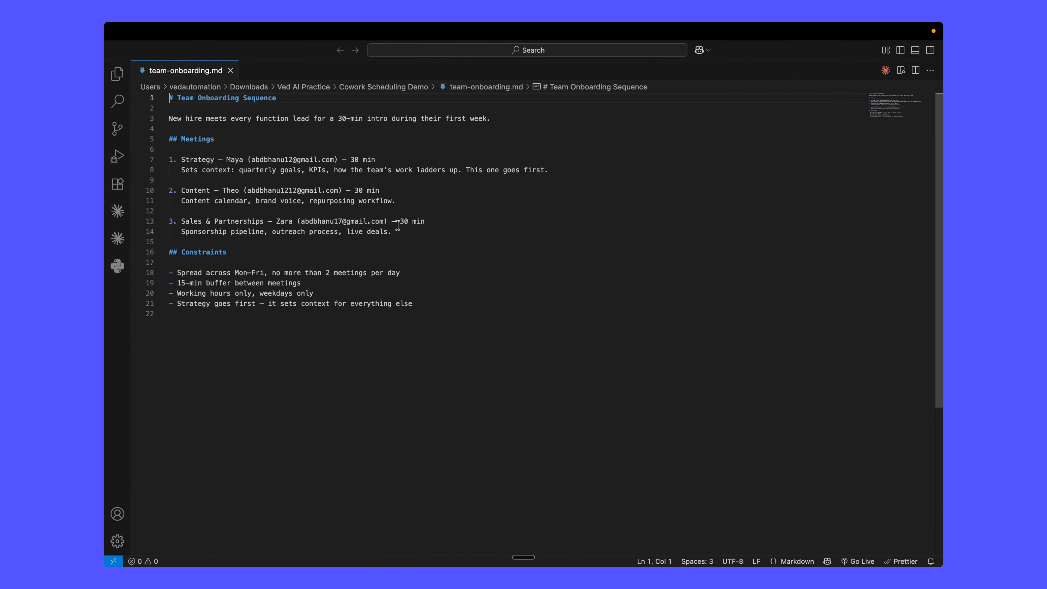
- Back in Claude, set the Cowork Scheduling Demo folder as the new task's working folder and allow Claude to change its files
{"action": "key", "text": "ctrl+Up"}
{"action": "left_click", "coordinate": [595, 83]}
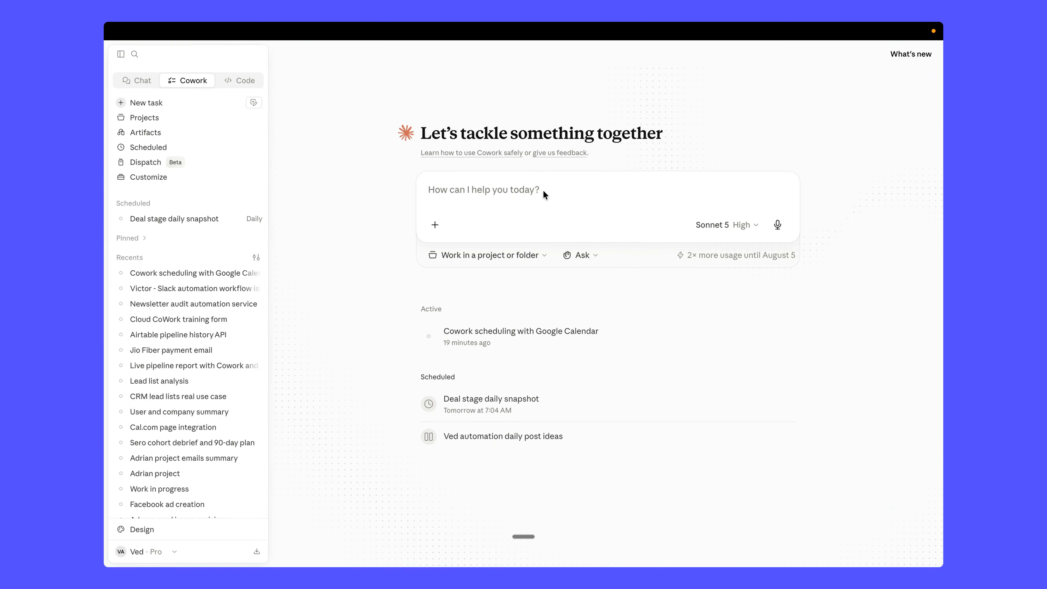
{"action": "left_click", "coordinate": [451, 255]}
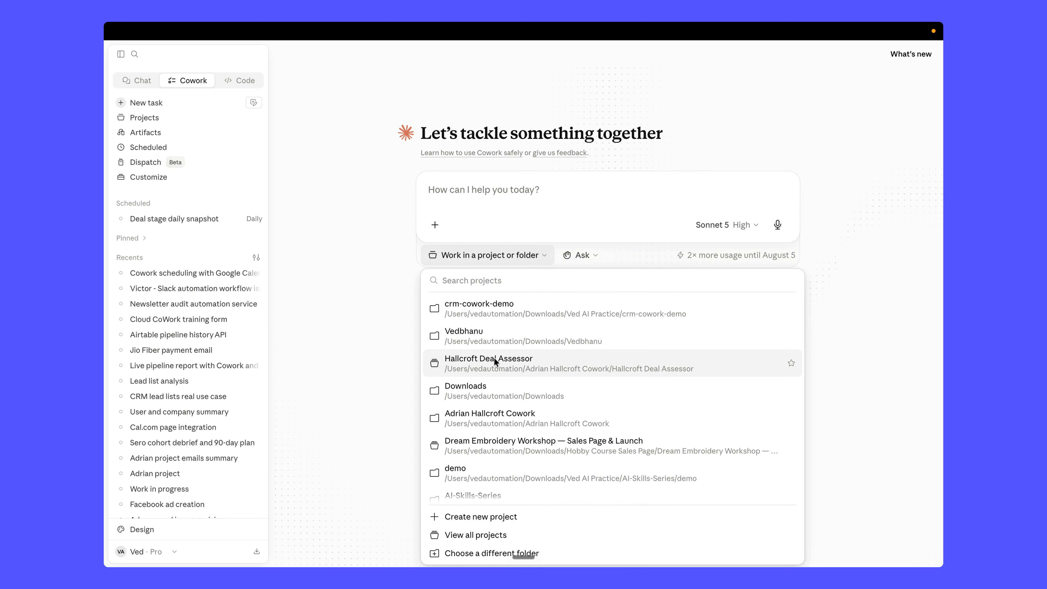
{"action": "scroll", "coordinate": [494, 357], "scroll_direction": "down", "scroll_amount": 5}
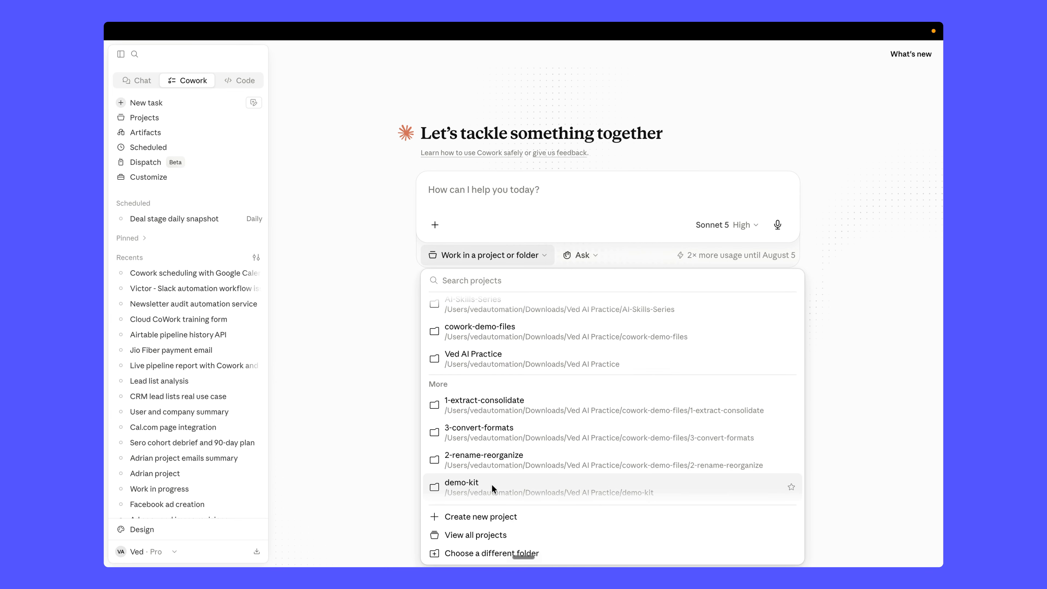
{"action": "scroll", "coordinate": [491, 484], "scroll_direction": "down", "scroll_amount": 4}
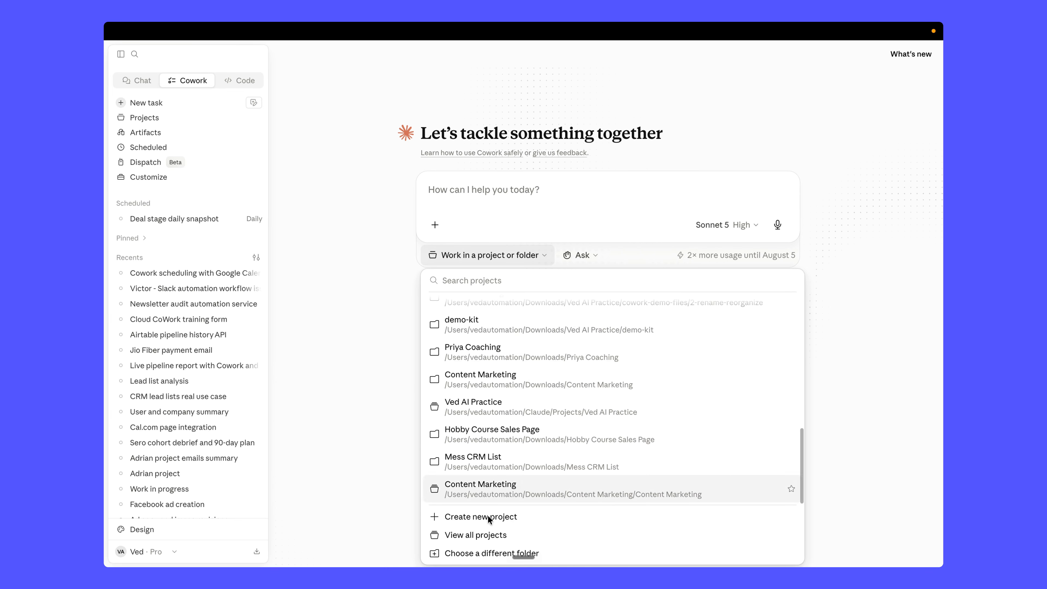
{"action": "left_click", "coordinate": [470, 550]}
{"action": "key", "text": "super+f"}
{"action": "type", "text": "cowork sch"}
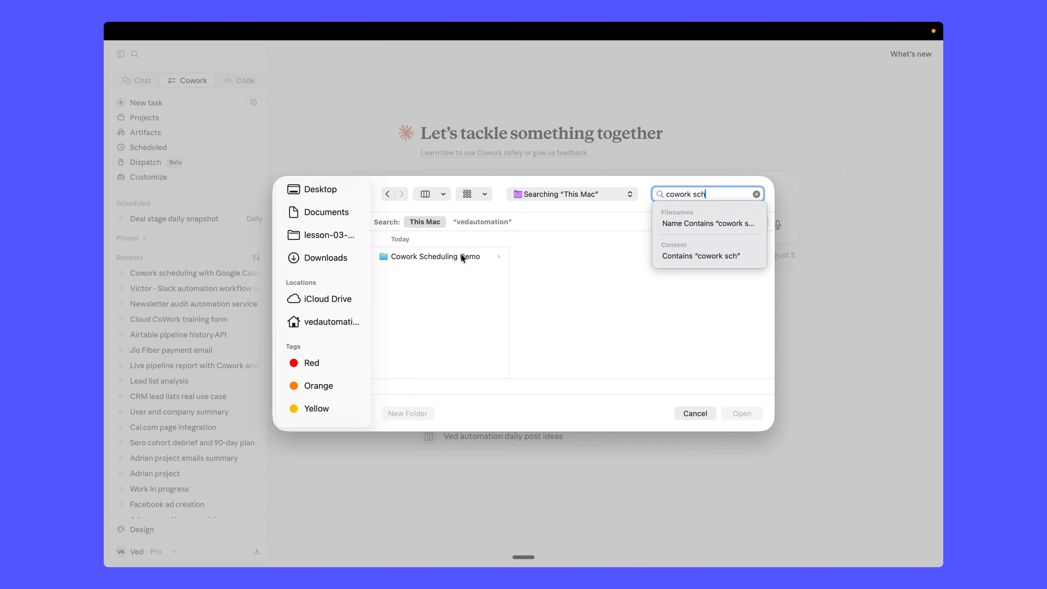
{"action": "left_click", "coordinate": [462, 256]}
{"action": "left_click", "coordinate": [733, 411]}
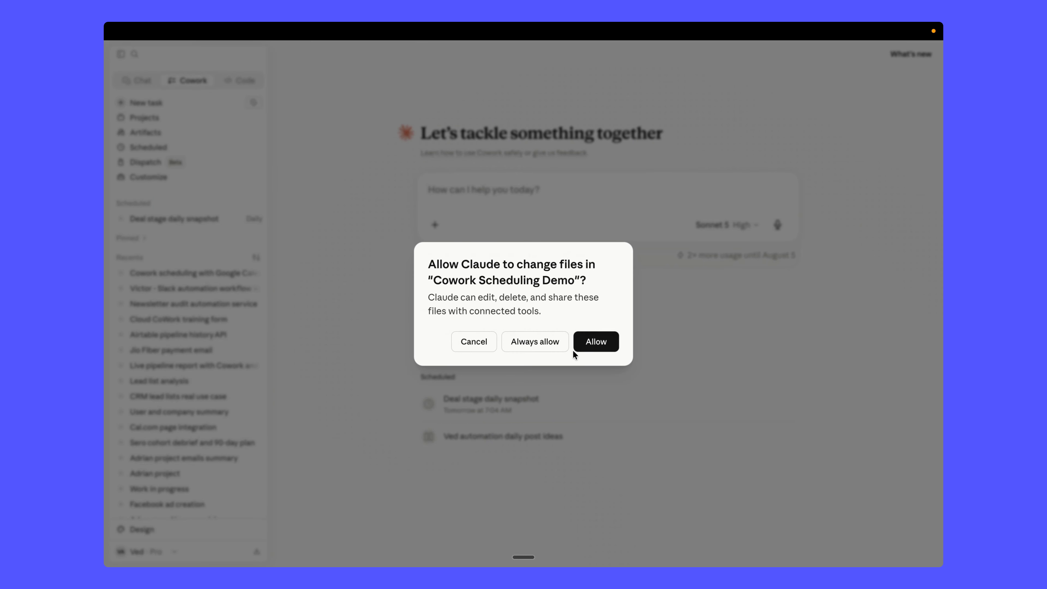
{"action": "left_click", "coordinate": [598, 345]}
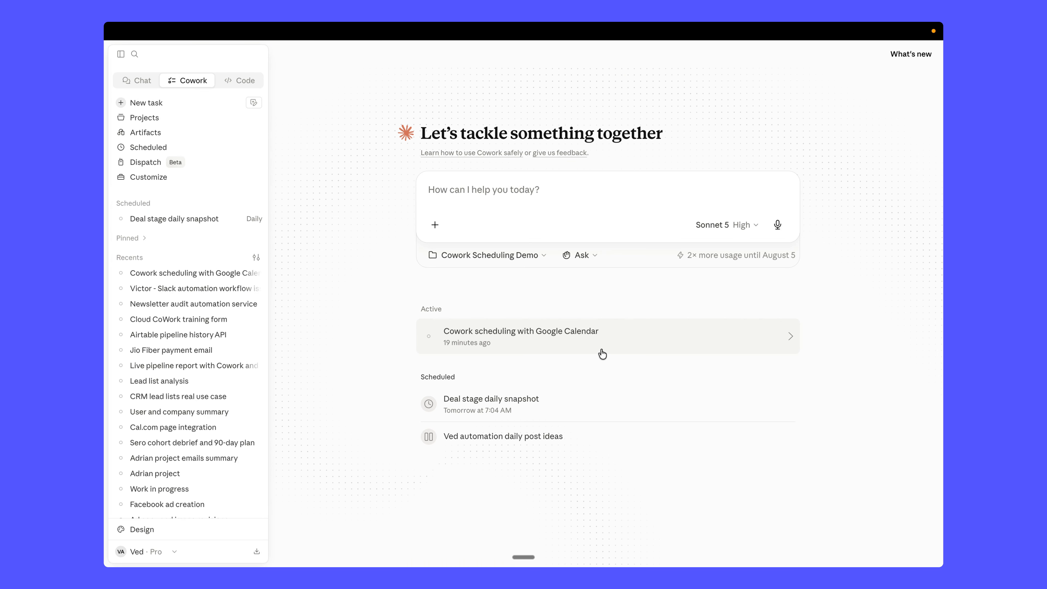
- Check the task's selected working folder against the Cowork Scheduling Demo folder in Finder, and return to Claude
{"action": "left_click", "coordinate": [500, 257]}
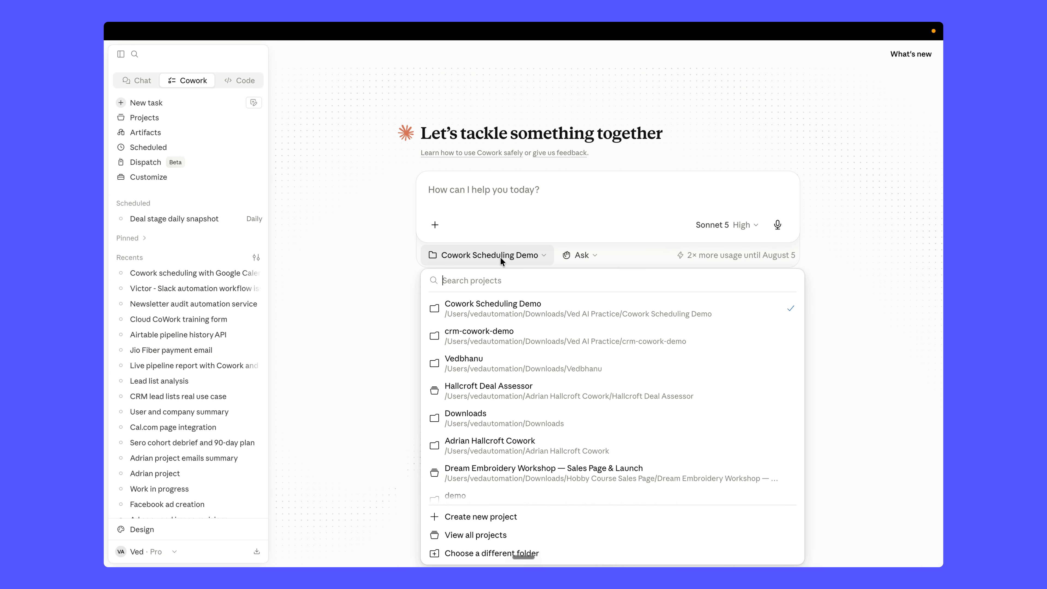
{"action": "left_click", "coordinate": [502, 220]}
{"action": "key", "text": "ctrl+Up"}
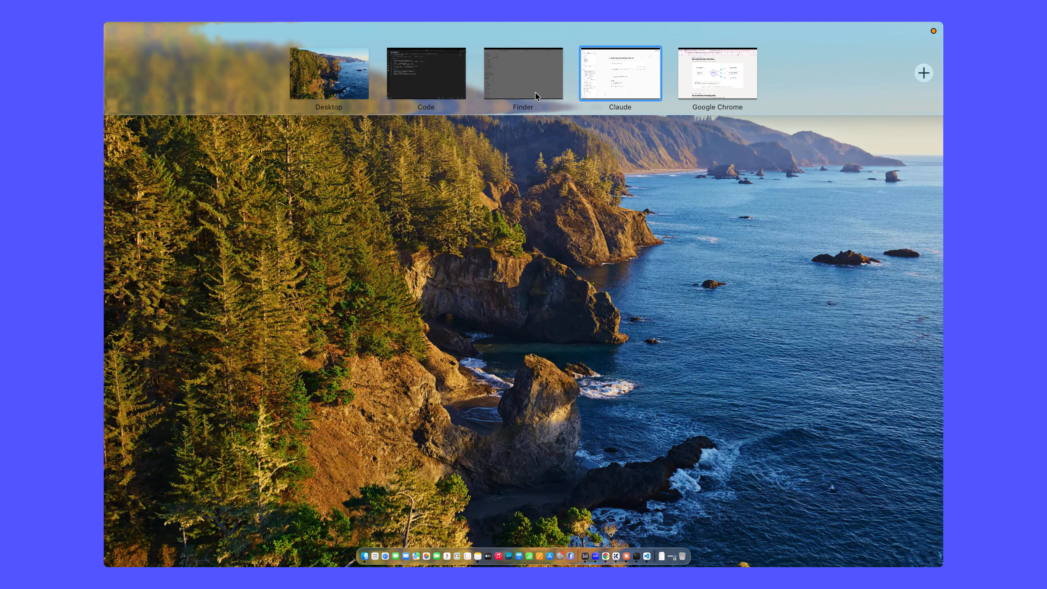
{"action": "left_click", "coordinate": [535, 91]}
{"action": "key", "text": "ctrl+Up"}
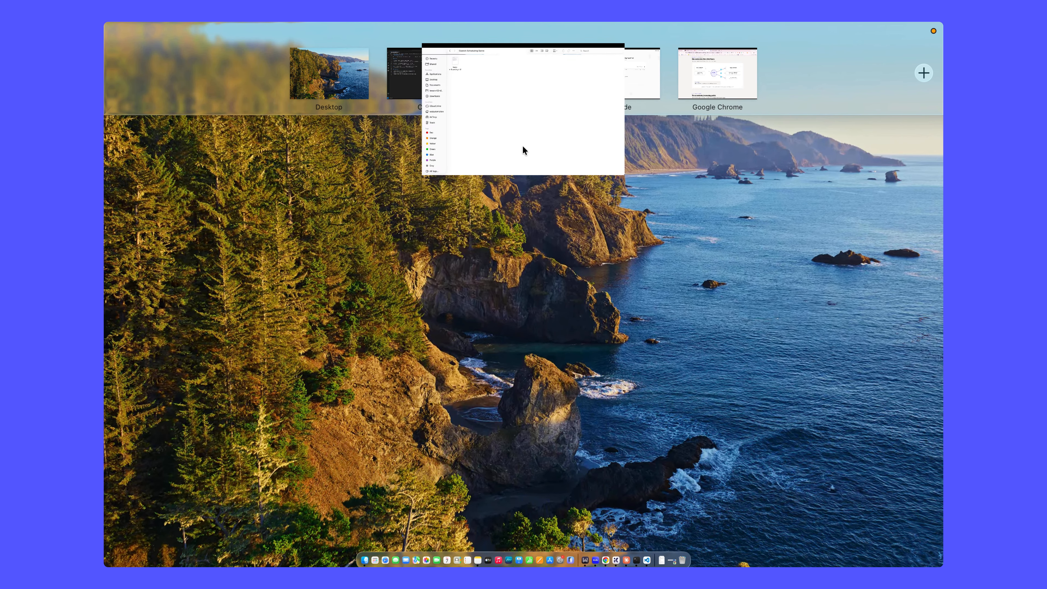
{"action": "left_click", "coordinate": [638, 86]}
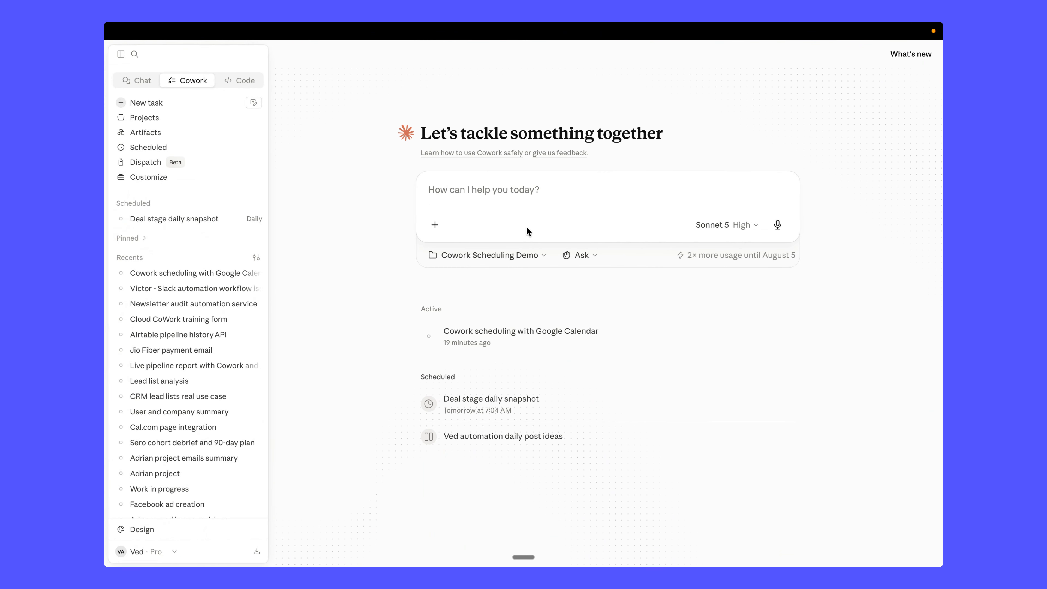
- Check in the new task's connector list whether Google Calendar is enabled
{"action": "left_click", "coordinate": [435, 224]}
{"action": "mouse_move", "coordinate": [486, 290]}
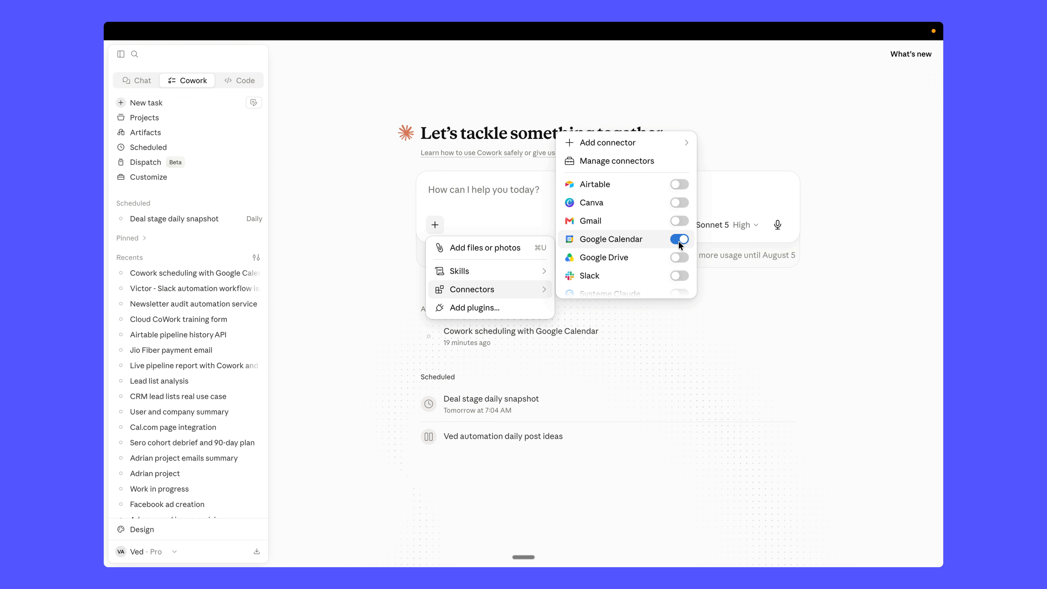
{"action": "scroll", "coordinate": [678, 241], "scroll_direction": "down", "scroll_amount": 1}
{"action": "scroll", "coordinate": [678, 241], "scroll_direction": "up", "scroll_amount": 1}
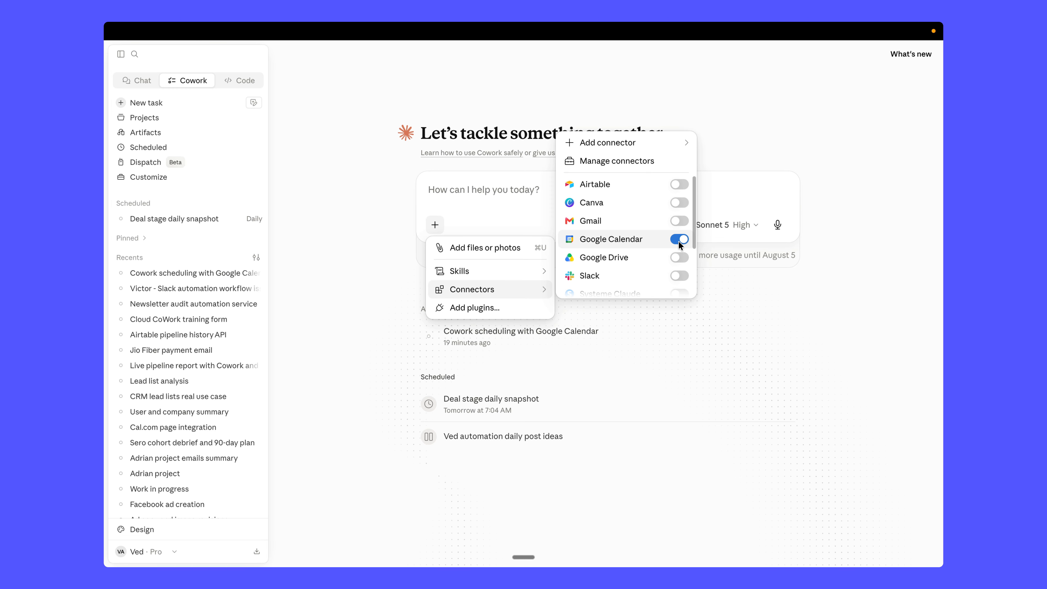
{"action": "left_click", "coordinate": [505, 200]}
- Switch to Chrome and review the lesson page's architecture, three methods, team-onboarding.md reference file and free/busy sharing sections
{"action": "key", "text": "ctrl+Up"}
{"action": "left_click", "coordinate": [681, 88]}
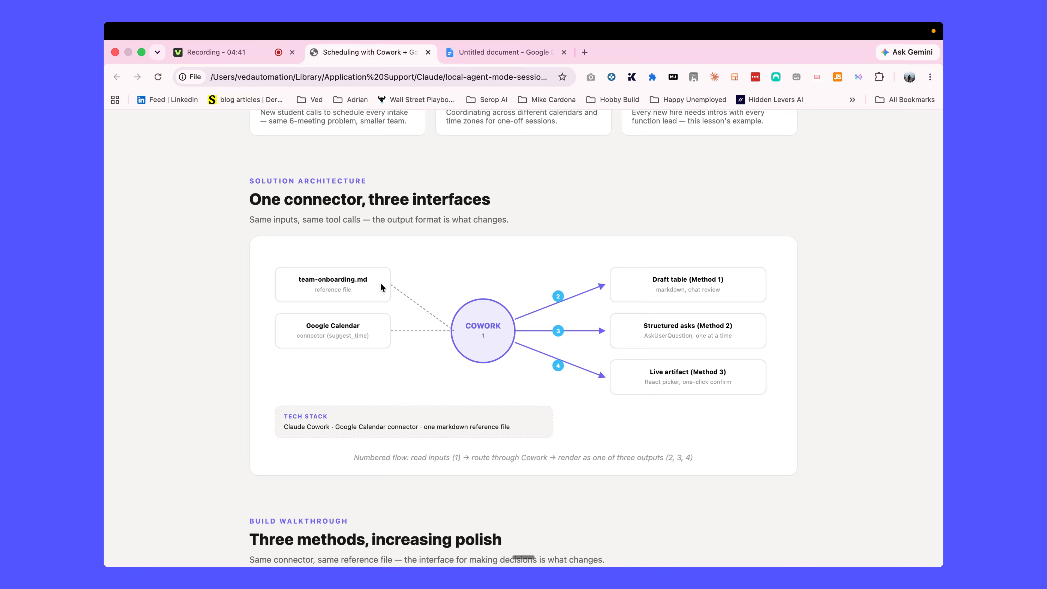
{"action": "scroll", "coordinate": [454, 306], "scroll_direction": "down", "scroll_amount": 5}
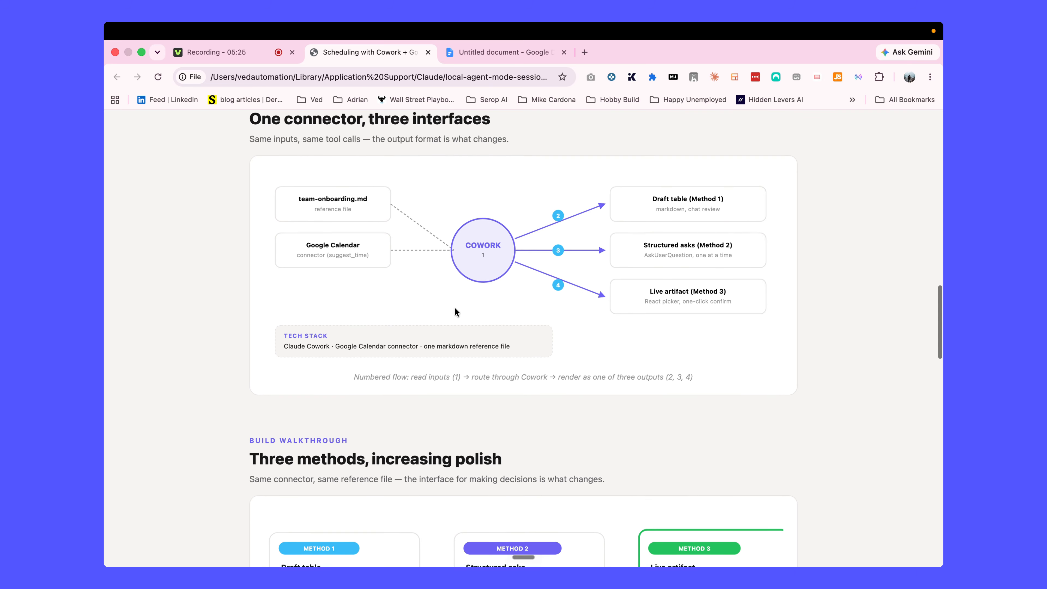
{"action": "scroll", "coordinate": [455, 307], "scroll_direction": "down", "scroll_amount": 2}
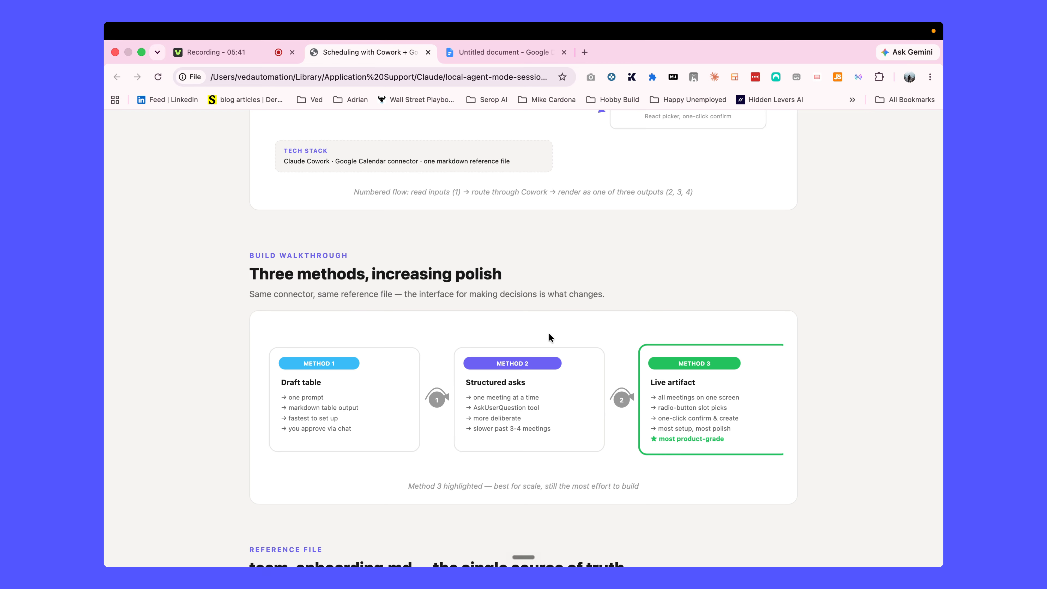
{"action": "scroll", "coordinate": [550, 338], "scroll_direction": "down", "scroll_amount": 3}
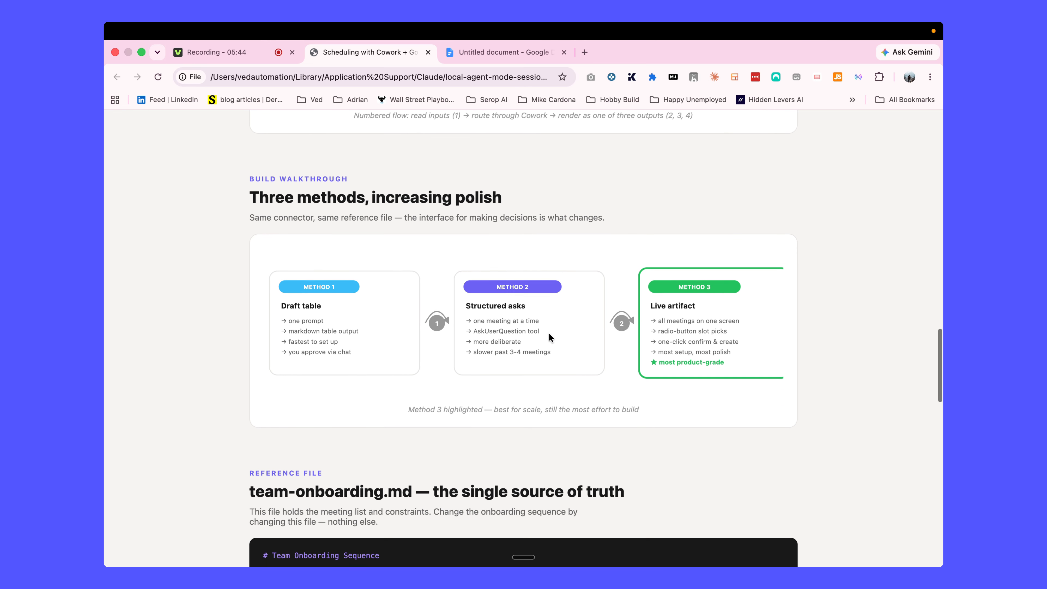
{"action": "scroll", "coordinate": [549, 337], "scroll_direction": "down", "scroll_amount": 5}
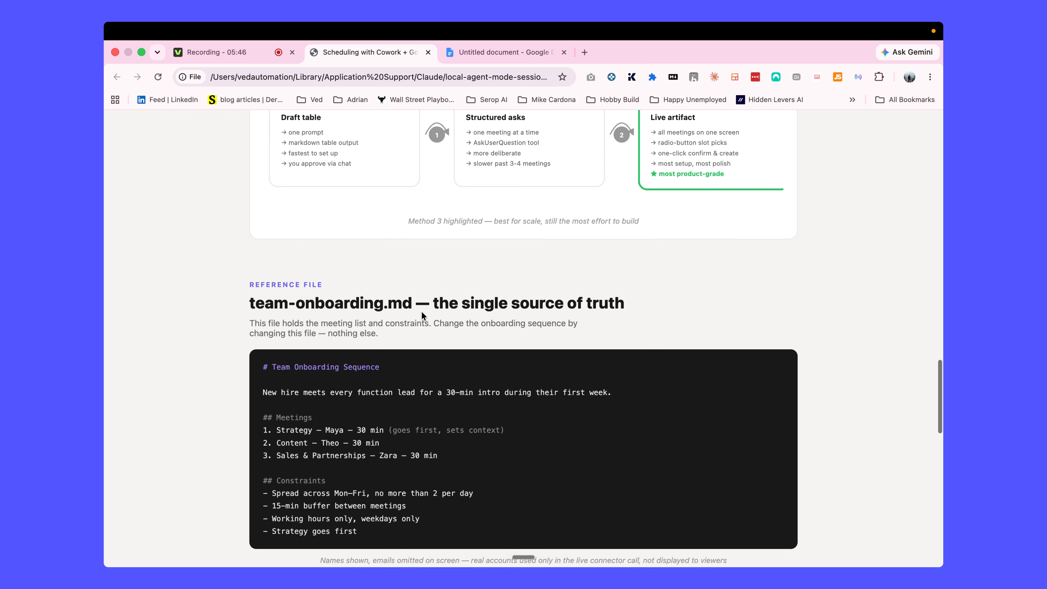
{"action": "scroll", "coordinate": [397, 311], "scroll_direction": "down", "scroll_amount": 2}
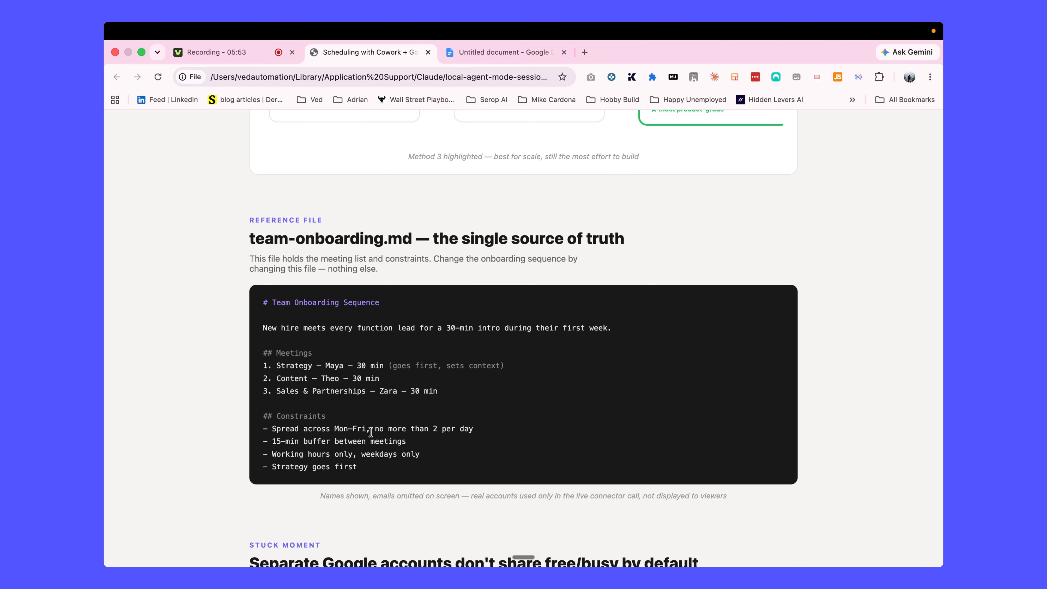
{"action": "scroll", "coordinate": [370, 431], "scroll_direction": "down", "scroll_amount": 8}
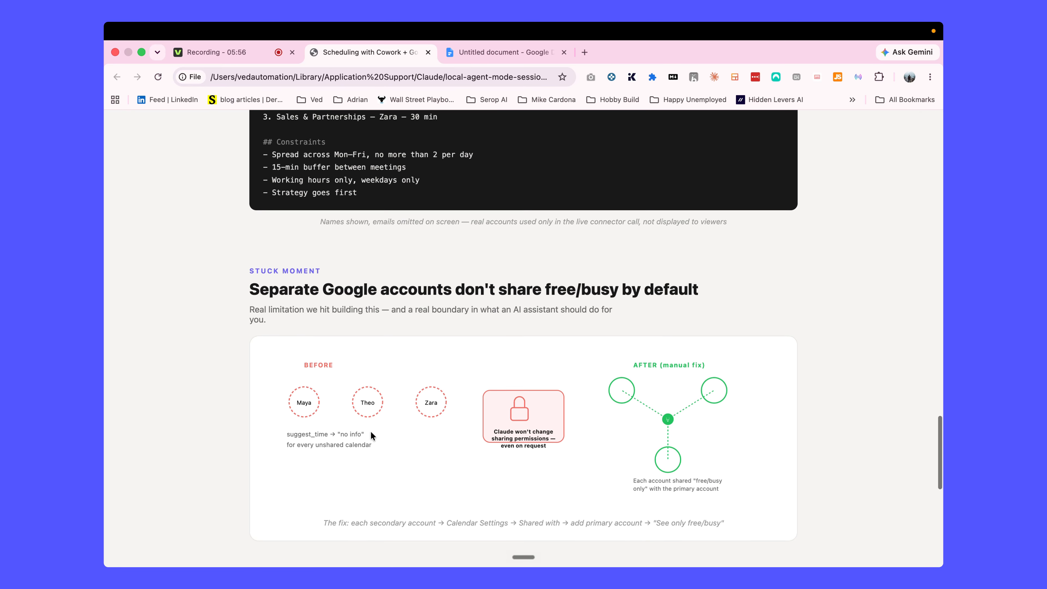
- Switch to the demo prompt Google Doc in Chrome and copy the prompt text under Method 1 — Plain text draft table
{"action": "key", "text": "ctrl+Up"}
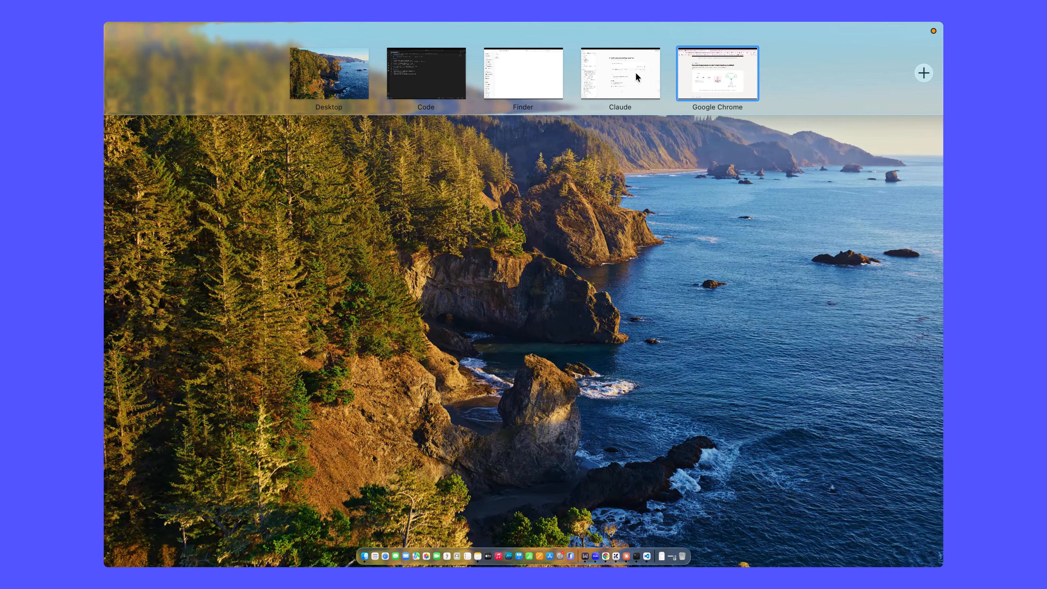
{"action": "left_click", "coordinate": [636, 72]}
{"action": "key", "text": "ctrl+Up"}
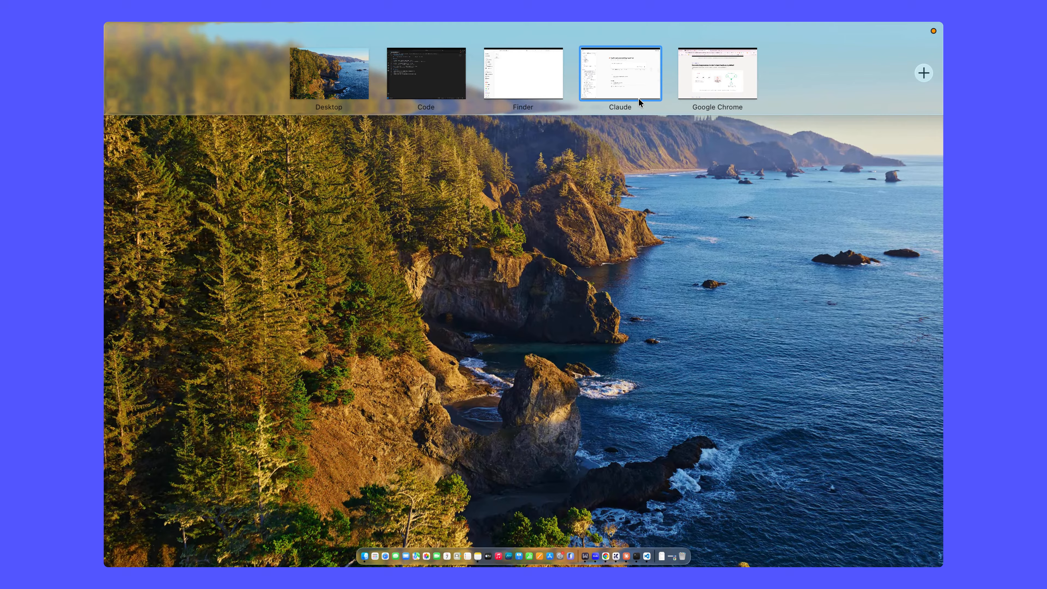
{"action": "left_click", "coordinate": [687, 92]}
{"action": "left_click", "coordinate": [485, 51]}
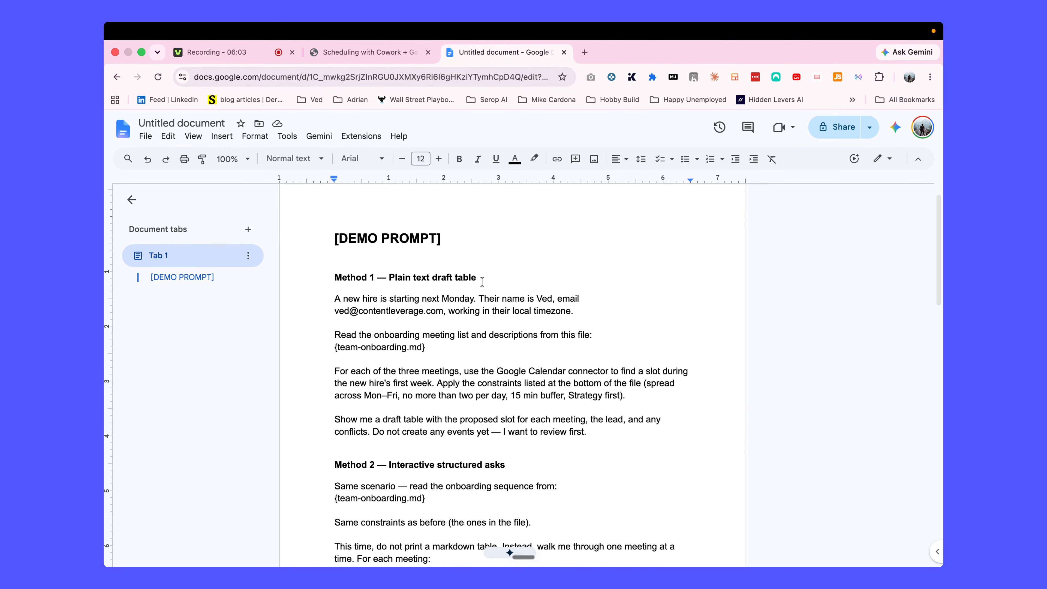
{"action": "left_click_drag", "start_coordinate": [335, 299], "coordinate": [633, 435]}
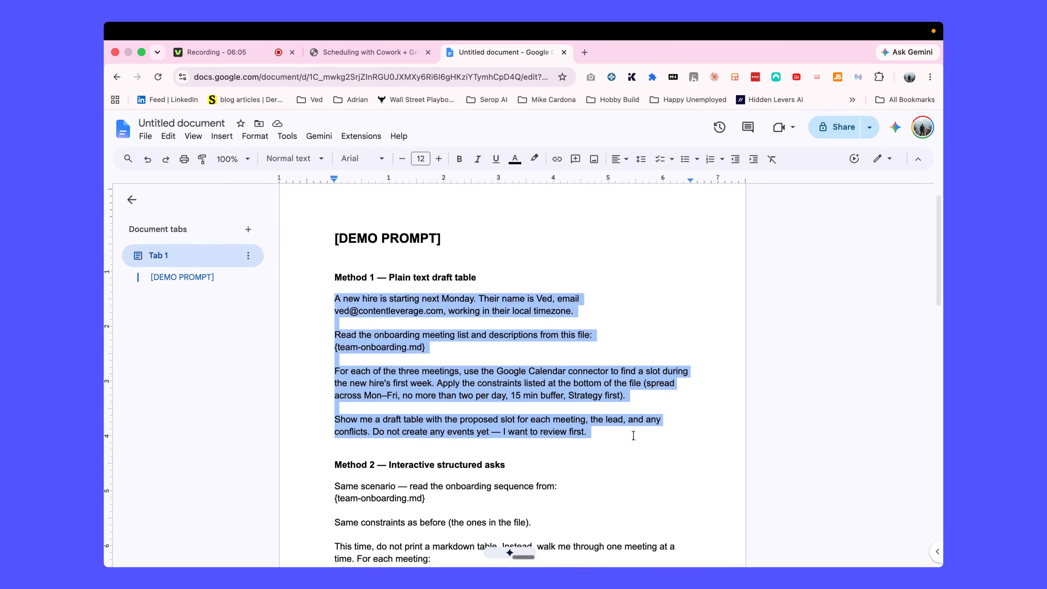
- In Claude, paste the Method 1 prompt into the new Cowork task, specify IST as the local timezone, and submit it
{"action": "key", "text": "ctrl+Up"}
{"action": "left_click", "coordinate": [610, 72]}
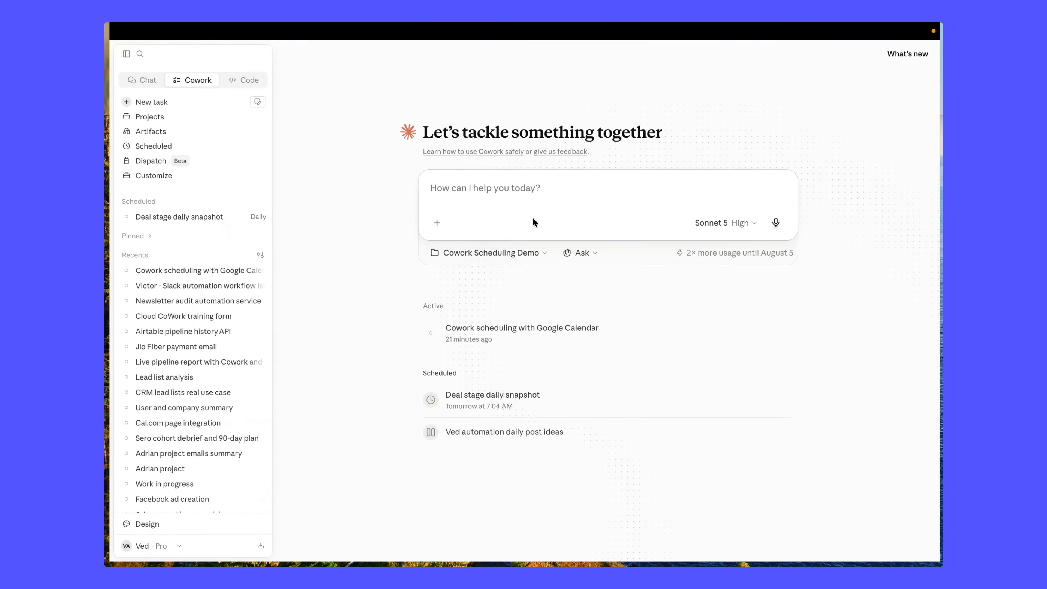
{"action": "left_click", "coordinate": [468, 191]}
{"action": "key", "text": "super+v"}
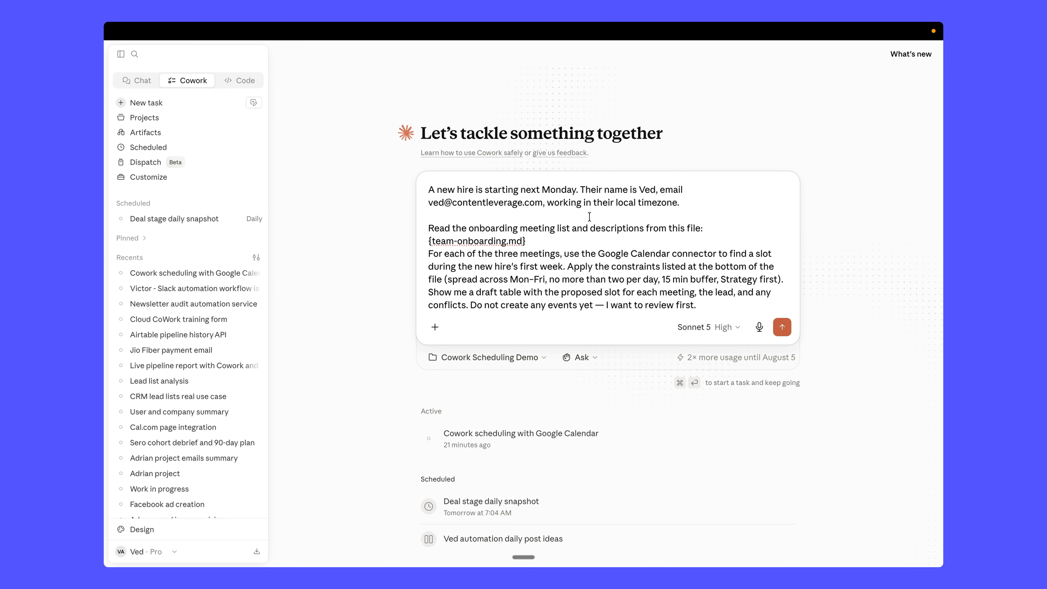
{"action": "left_click", "coordinate": [677, 206]}
{"action": "type", "text": "IST"}
{"action": "left_click", "coordinate": [783, 324]}
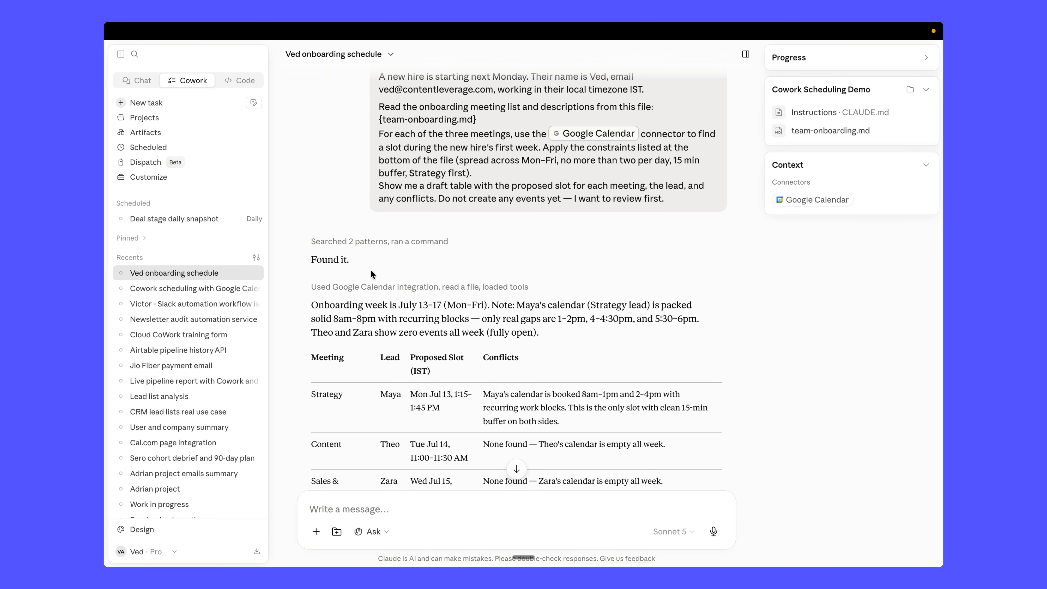
- Review the draft table, then send the Method 2 prompt requesting three slot options per meeting as structured questions, with a blank line after {team-onboarding.md}
{"action": "scroll", "coordinate": [372, 275], "scroll_direction": "down", "scroll_amount": 5}
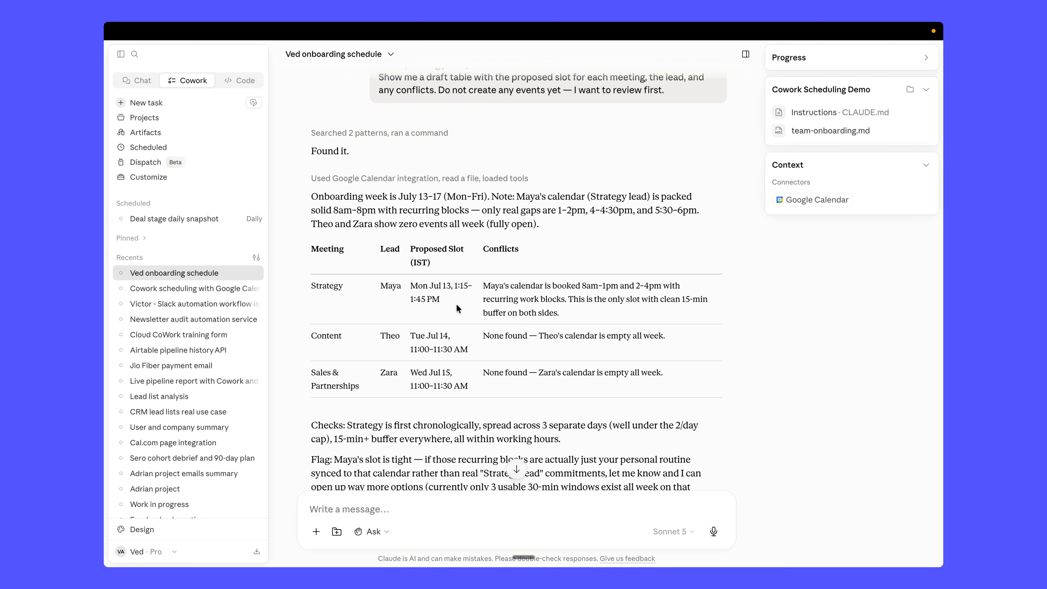
{"action": "scroll", "coordinate": [456, 305], "scroll_direction": "down", "scroll_amount": 2}
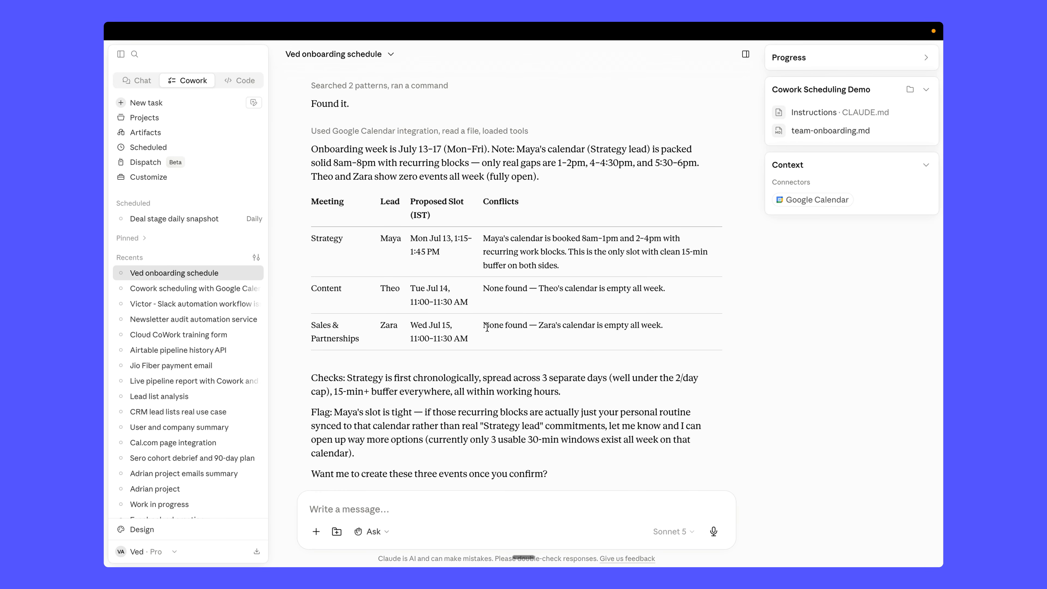
{"action": "scroll", "coordinate": [494, 315], "scroll_direction": "down", "scroll_amount": 2}
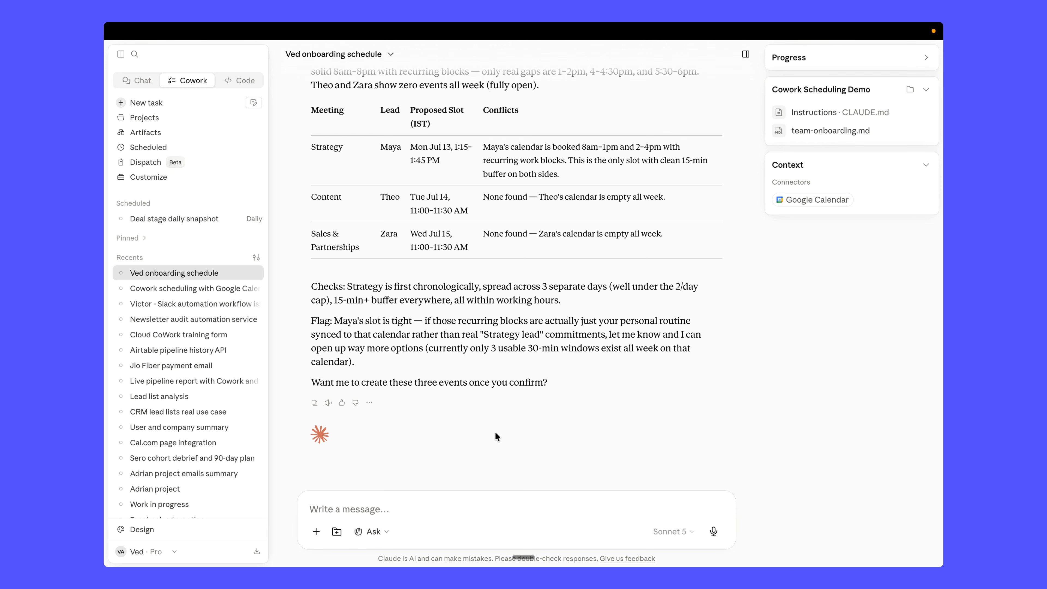
{"action": "left_click", "coordinate": [446, 502]}
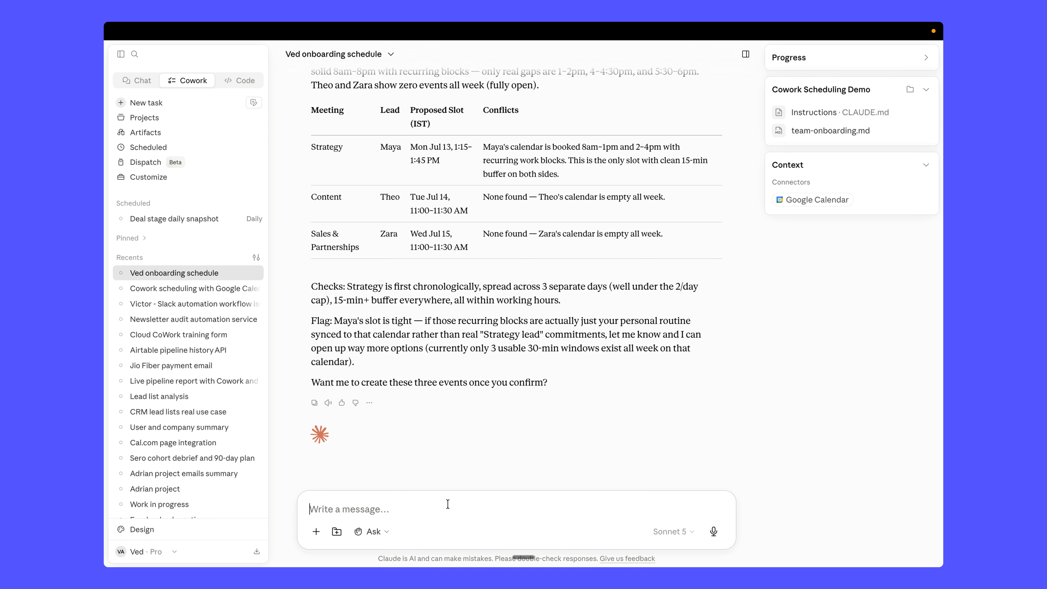
{"action": "type", "text": "Same scenario — read the onboarding sequence from: {team-onboarding.md} Same constraints as before (the ones in the file). This time, do not print a markdown table. Instead, walk me through one meeting at a time. For each meeting: - Call suggest_time to get the three best slot options that respect the no-more-than-two-per-day and 15-min-buffer constraints - Present those three options to me as a structured choice question (use the AskUserQuestion tool) - Wait for my pick before moving to the next meeting Start with Strategy (Maya) since it should land first. After I have picked a slot for all three, summarize my selections and ask me to confirm before creating any events."}
{"action": "left_click", "coordinate": [412, 384]}
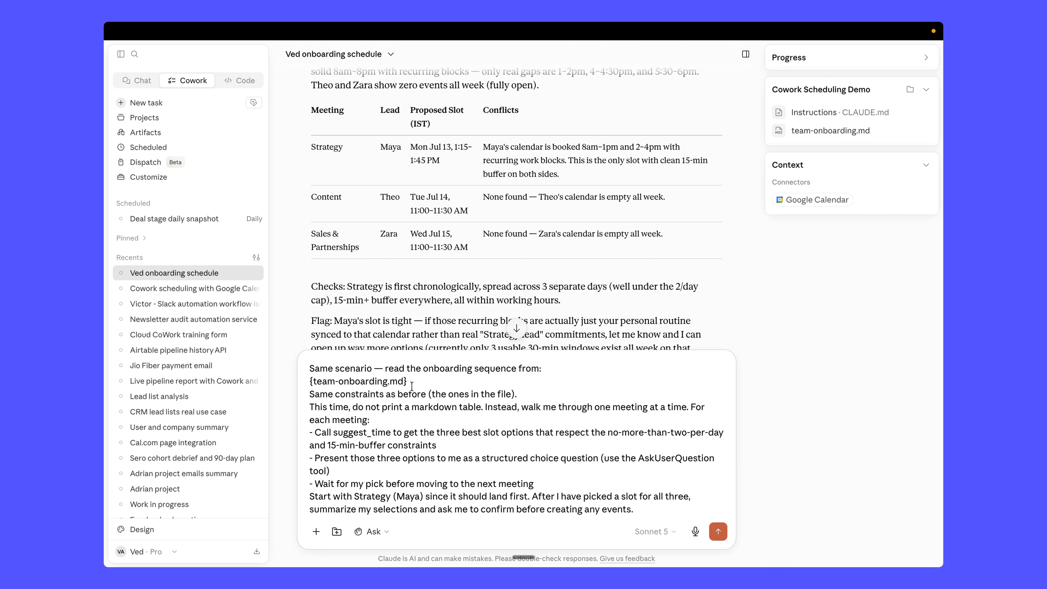
{"action": "key", "text": "Return"}
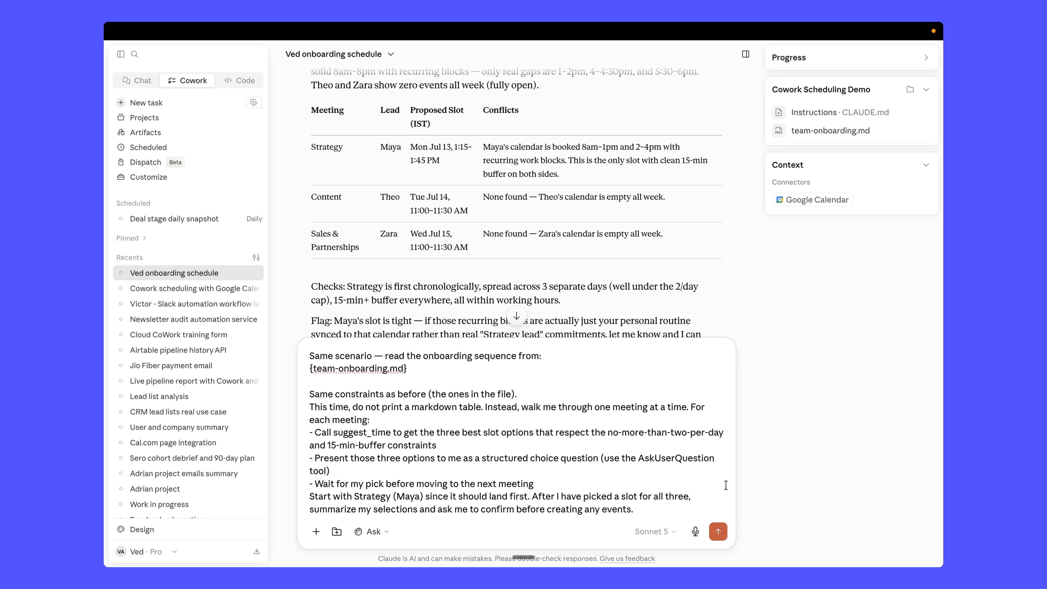
{"action": "left_click", "coordinate": [718, 530]}
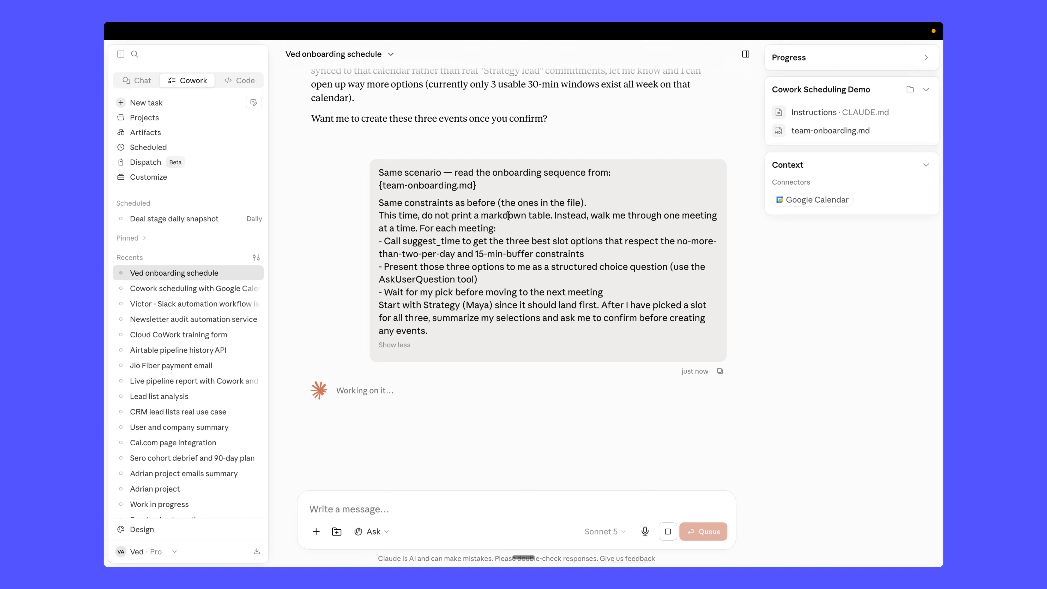
- Choose Mon Jul 13, 4:00–4:30 PM for the Strategy meeting and Mon Jul 13, 4:45–5:15 PM for the Content meeting
{"action": "scroll", "coordinate": [544, 157], "scroll_direction": "up", "scroll_amount": 5}
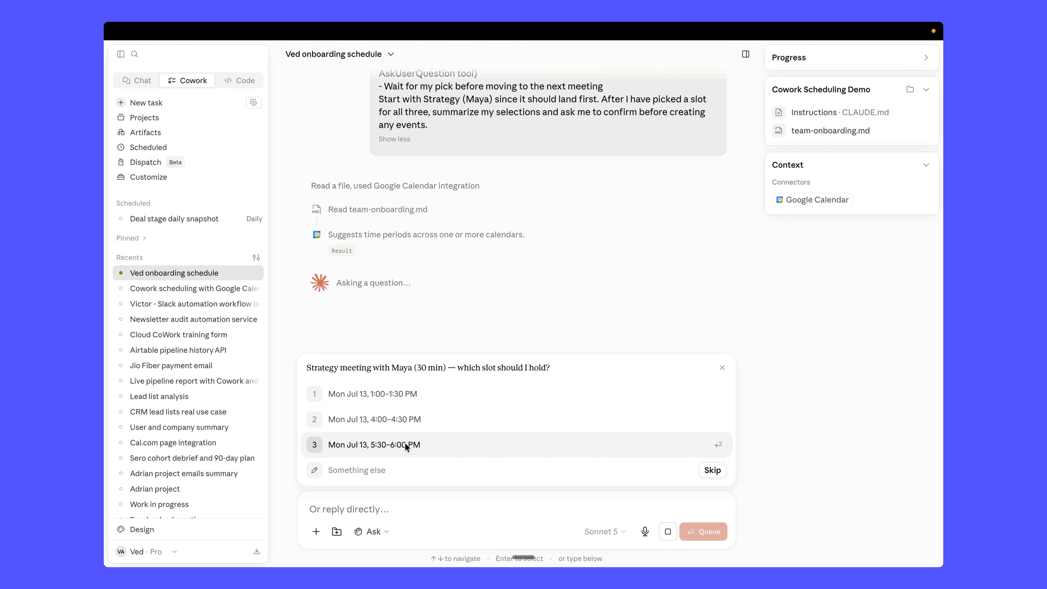
{"action": "left_click", "coordinate": [415, 418]}
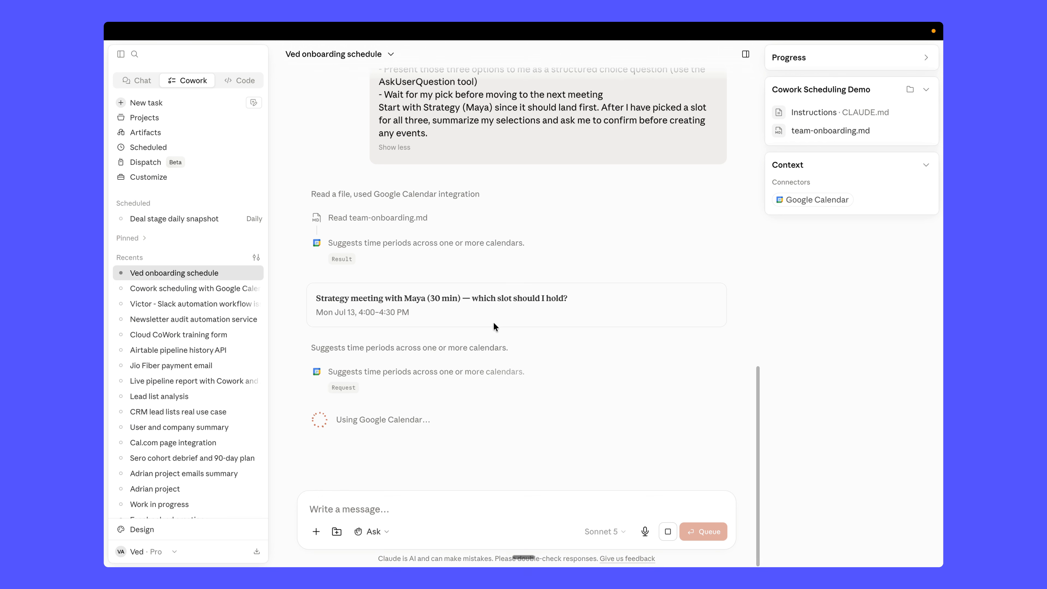
{"action": "scroll", "coordinate": [494, 326], "scroll_direction": "up", "scroll_amount": 15}
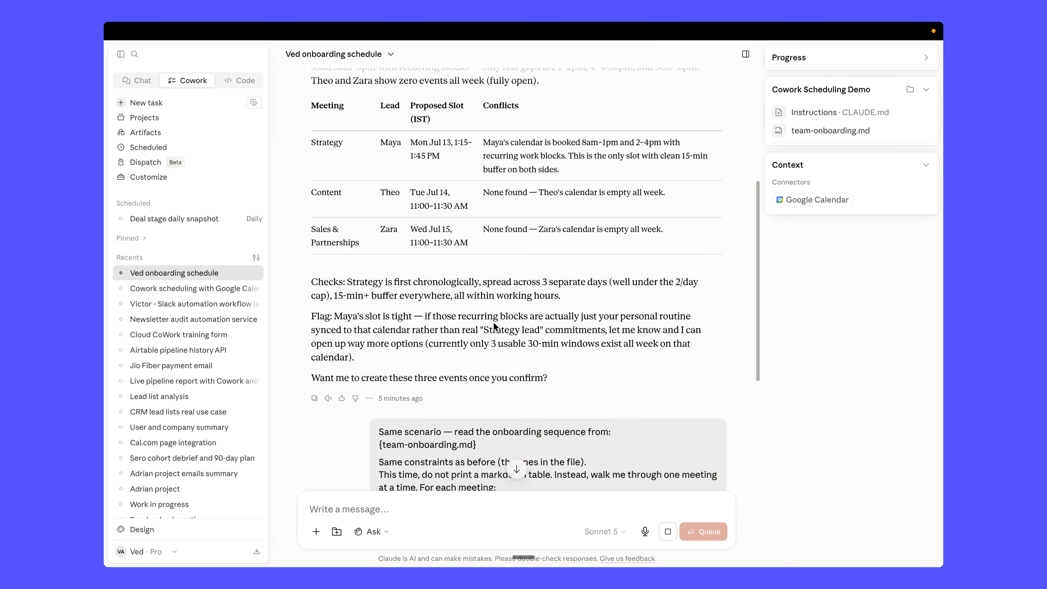
{"action": "scroll", "coordinate": [481, 311], "scroll_direction": "down", "scroll_amount": 15}
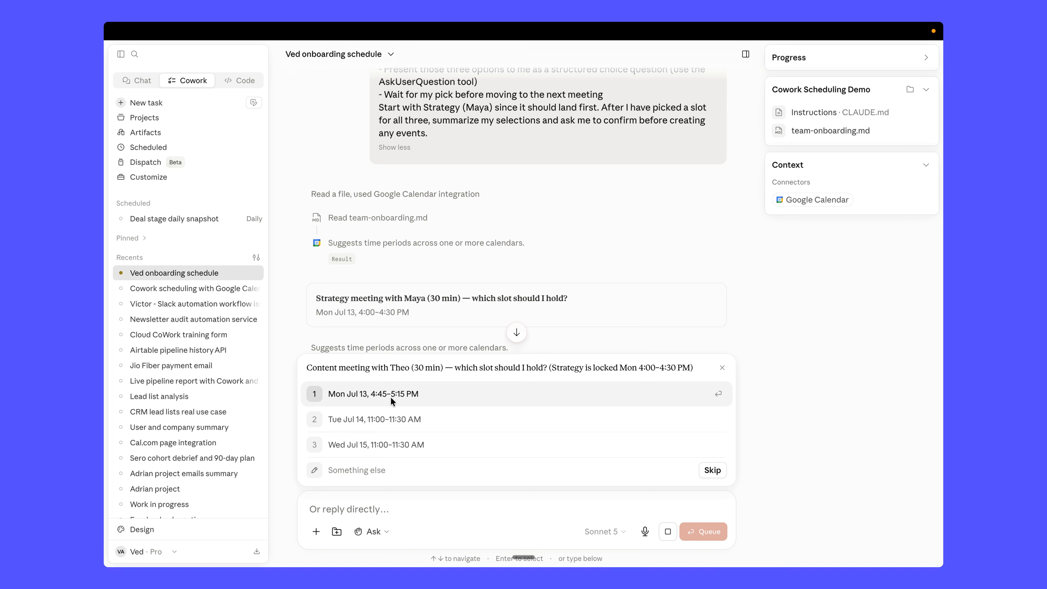
{"action": "left_click", "coordinate": [411, 398]}
- Check the limit on meetings per day in team-onboarding.md's constraints in VS Code, and return to Claude
{"action": "key", "text": "ctrl+Up"}
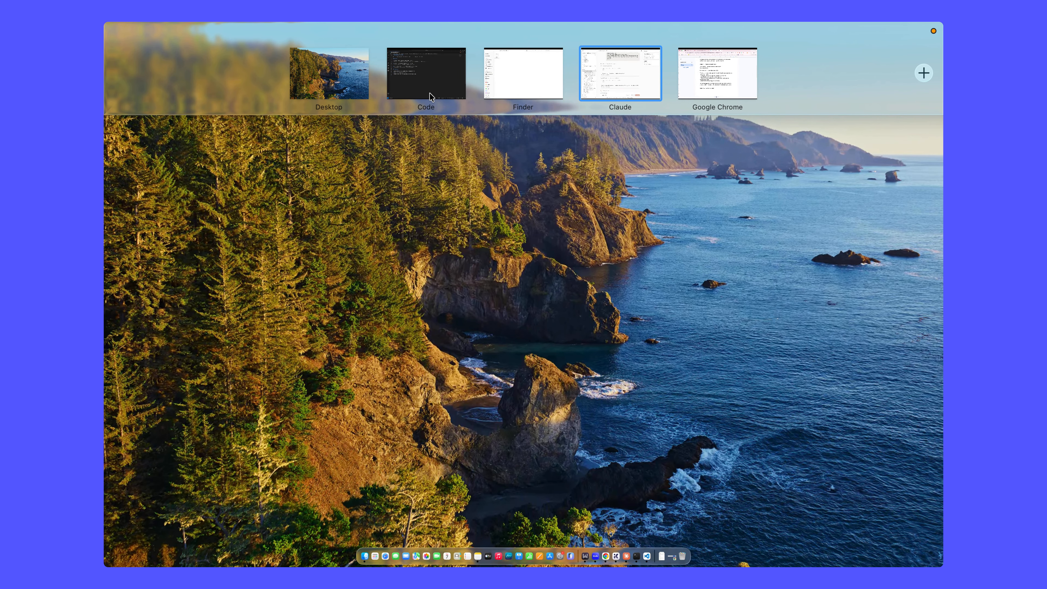
{"action": "left_click", "coordinate": [429, 93]}
{"action": "left_click", "coordinate": [221, 305]}
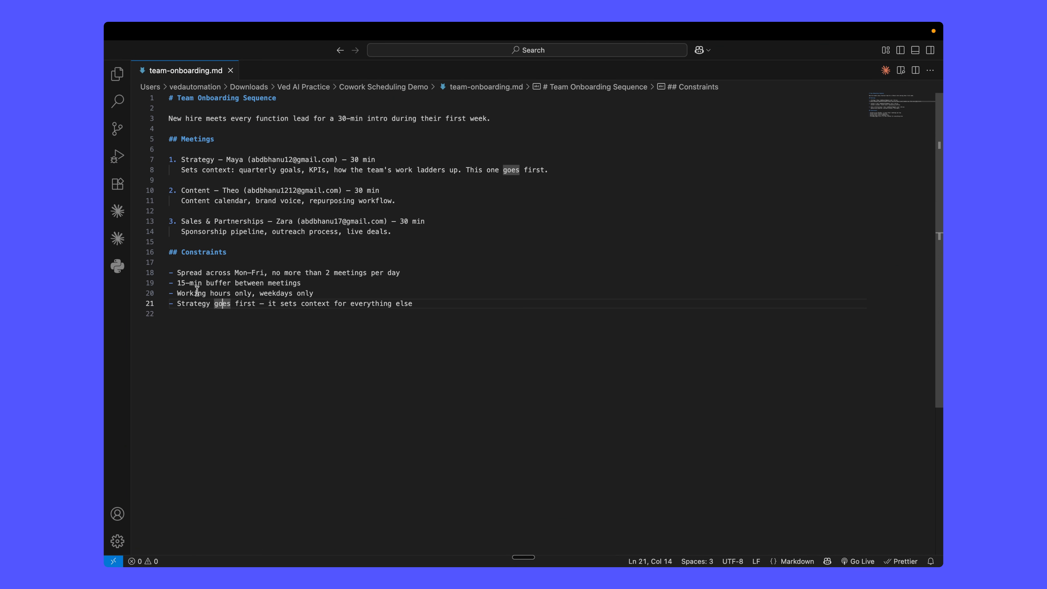
{"action": "left_click_drag", "start_coordinate": [272, 273], "coordinate": [402, 272]}
{"action": "left_click", "coordinate": [401, 272]}
{"action": "key", "text": "ctrl+Up"}
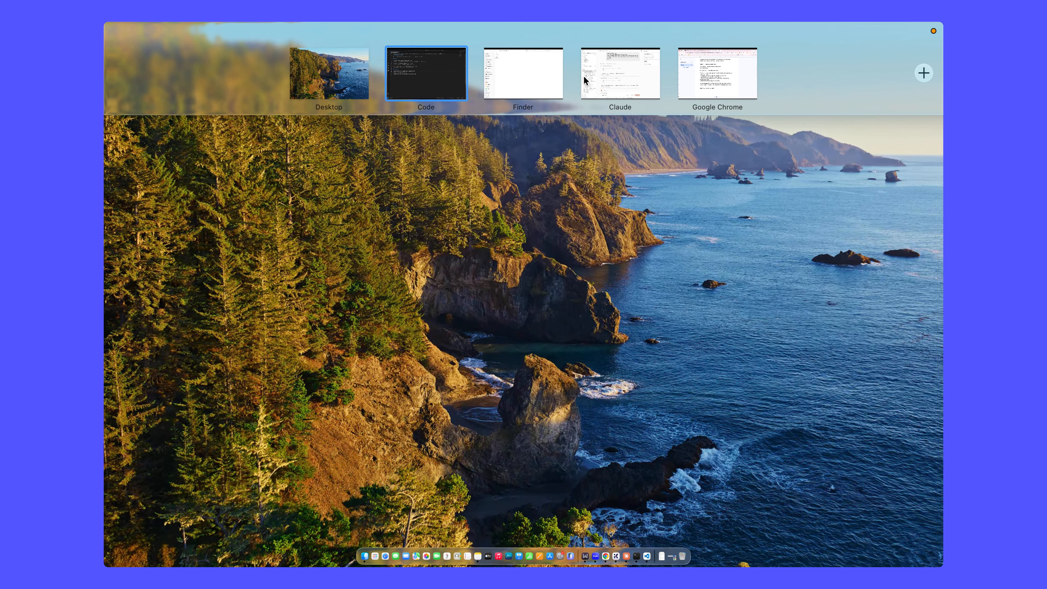
{"action": "left_click", "coordinate": [583, 77]}
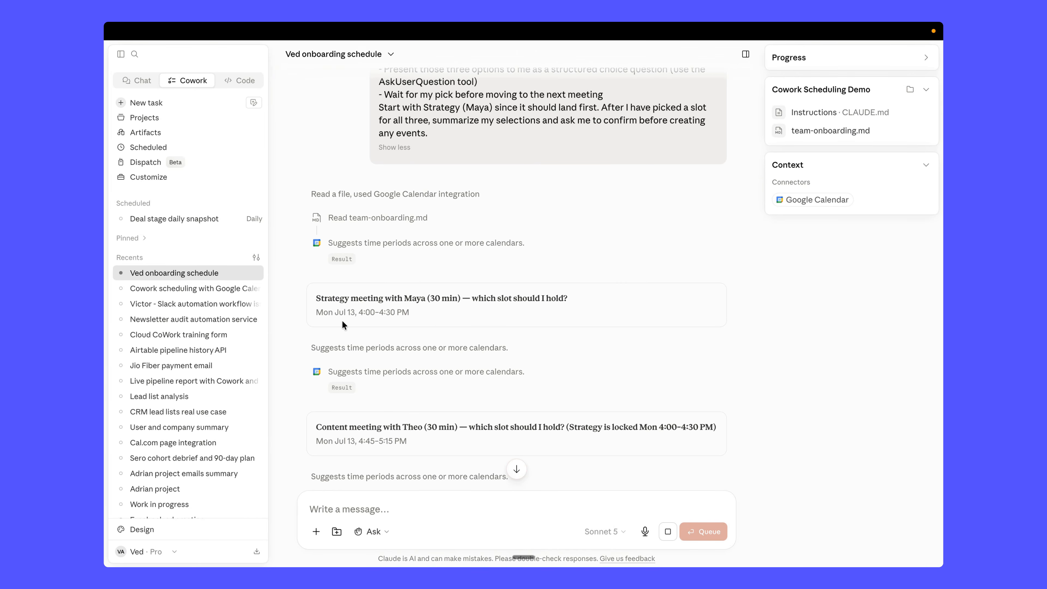
- Choose Wed Jul 15, 11:00–11:30 AM for the Sales & Partnerships meeting
{"action": "scroll", "coordinate": [412, 304], "scroll_direction": "down", "scroll_amount": 2}
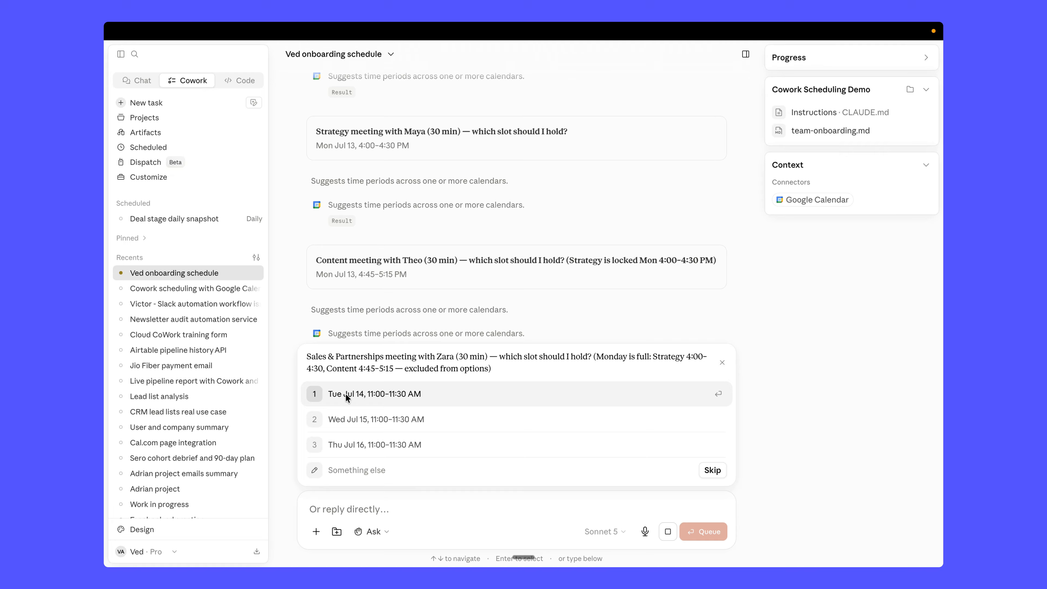
{"action": "scroll", "coordinate": [468, 309], "scroll_direction": "down", "scroll_amount": 3}
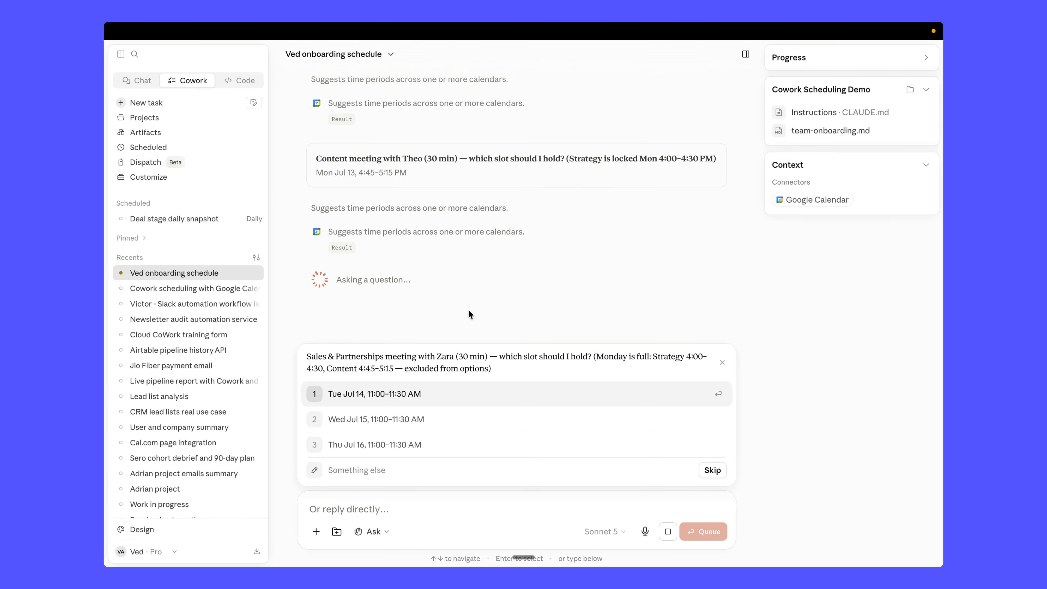
{"action": "left_click", "coordinate": [409, 420]}
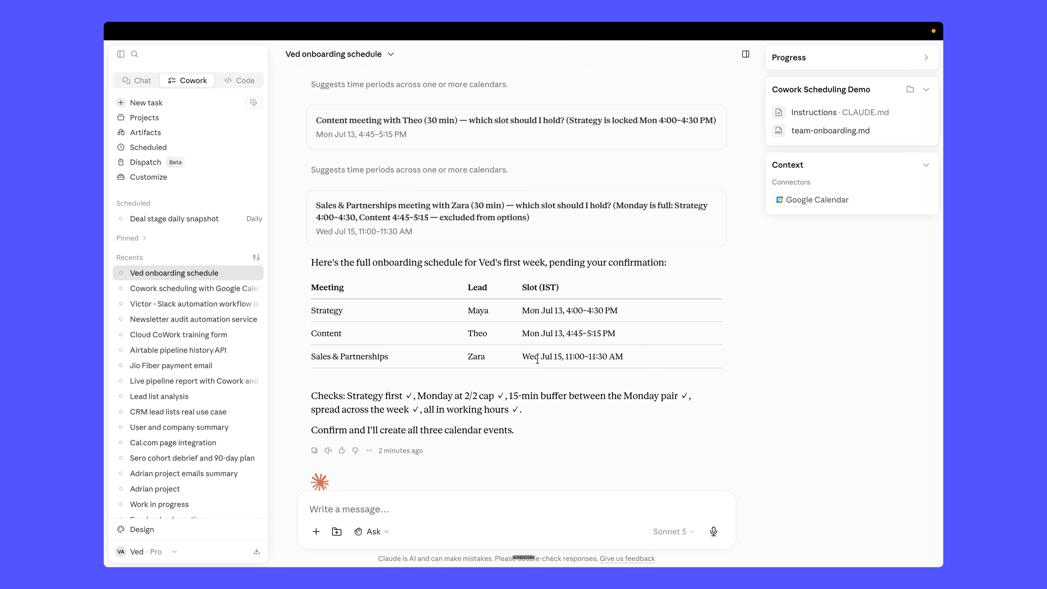
- Compare the onboarding schedule summary awaiting confirmation with the Method 2 prompt and the earlier draft table
{"action": "scroll", "coordinate": [537, 358], "scroll_direction": "down", "scroll_amount": 2}
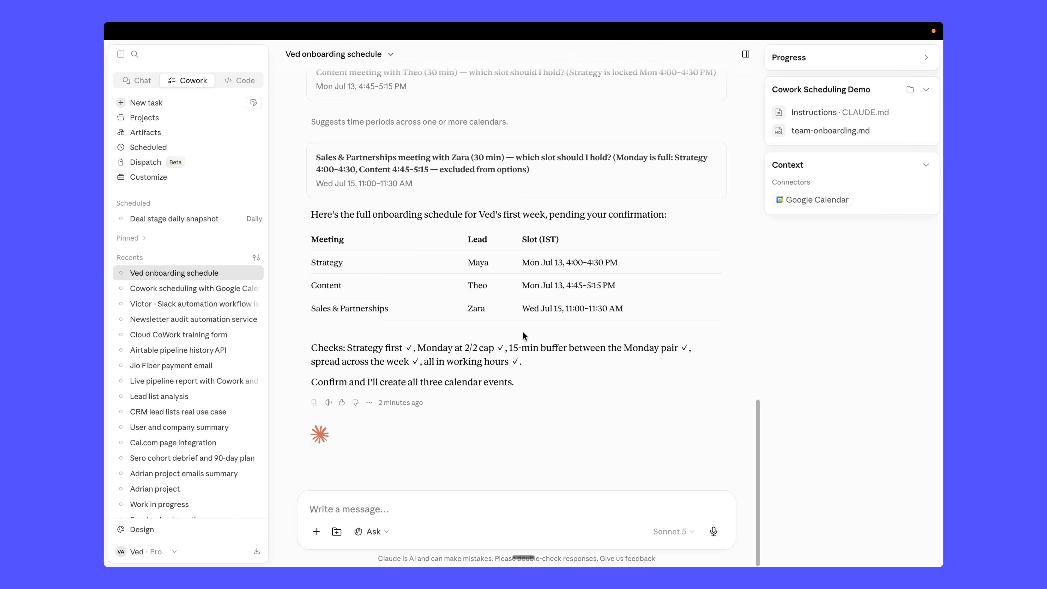
{"action": "scroll", "coordinate": [522, 333], "scroll_direction": "up", "scroll_amount": 5}
{"action": "scroll", "coordinate": [523, 332], "scroll_direction": "up", "scroll_amount": 5}
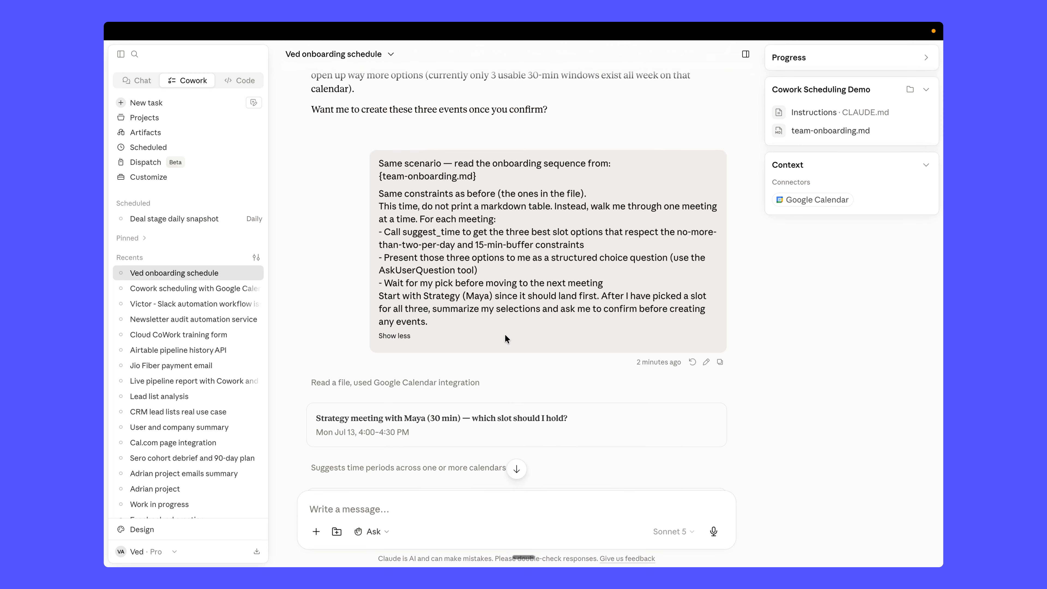
{"action": "scroll", "coordinate": [505, 334], "scroll_direction": "up", "scroll_amount": 7}
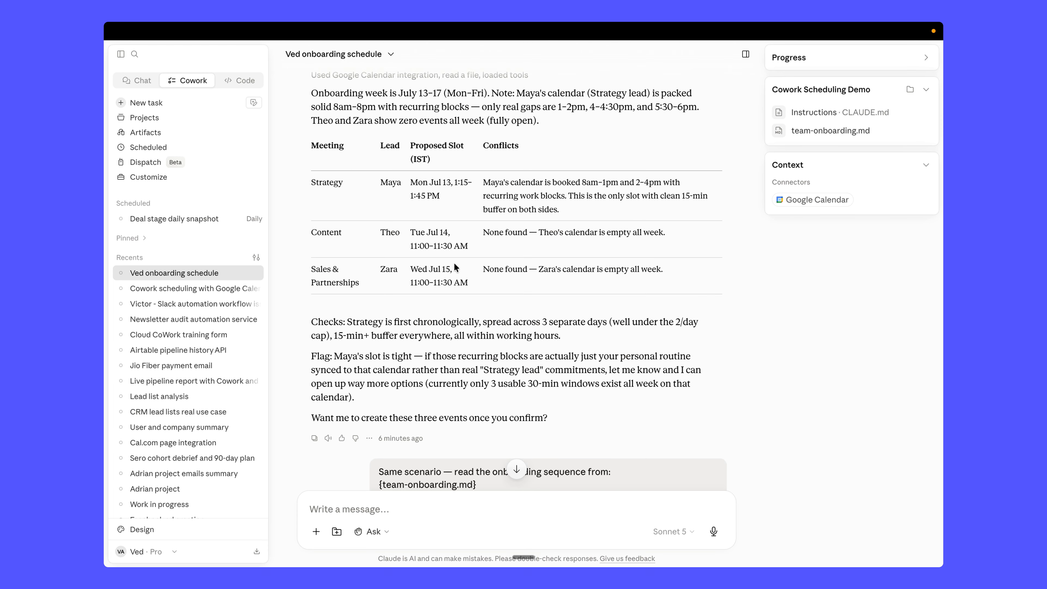
{"action": "scroll", "coordinate": [454, 262], "scroll_direction": "down", "scroll_amount": 15}
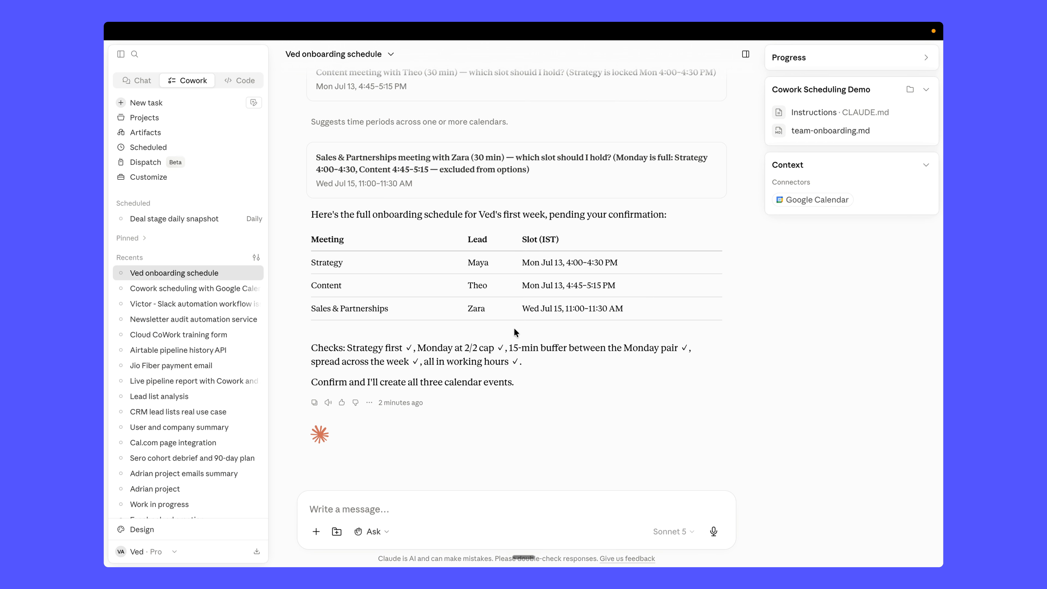
- Switch to the Google Doc in Chrome and copy the full prompt for building an interactive scheduling picker as an artifact
{"action": "key", "text": "ctrl+Up"}
{"action": "left_click", "coordinate": [718, 71]}
{"action": "scroll", "coordinate": [587, 305], "scroll_direction": "down", "scroll_amount": 10}
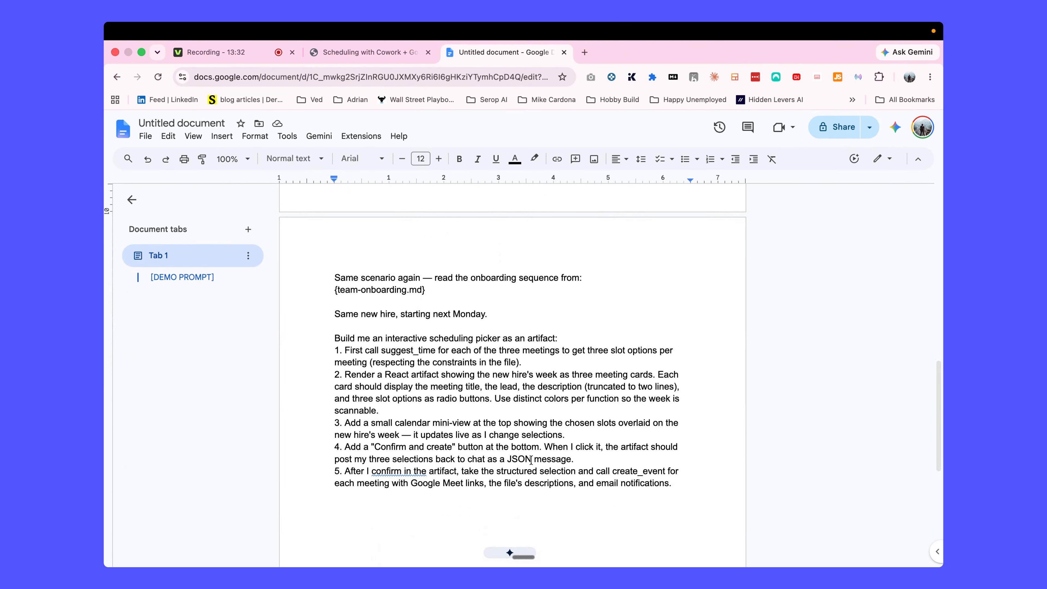
{"action": "scroll", "coordinate": [537, 459], "scroll_direction": "down", "scroll_amount": 3}
{"action": "scroll", "coordinate": [537, 459], "scroll_direction": "up", "scroll_amount": 3}
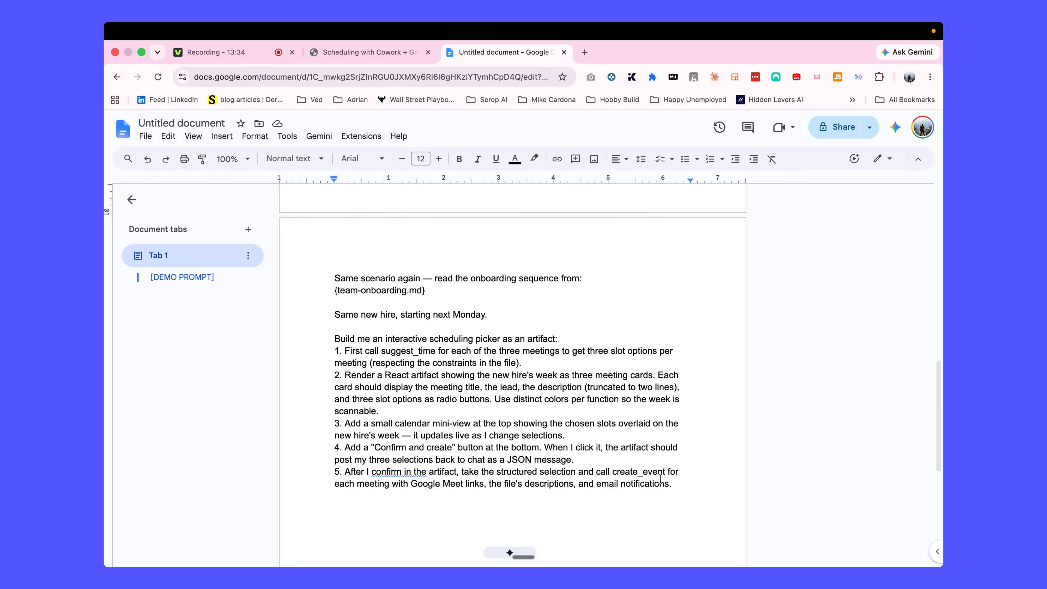
{"action": "left_click_drag", "start_coordinate": [674, 485], "coordinate": [321, 282]}
{"action": "key", "text": "super+c"}
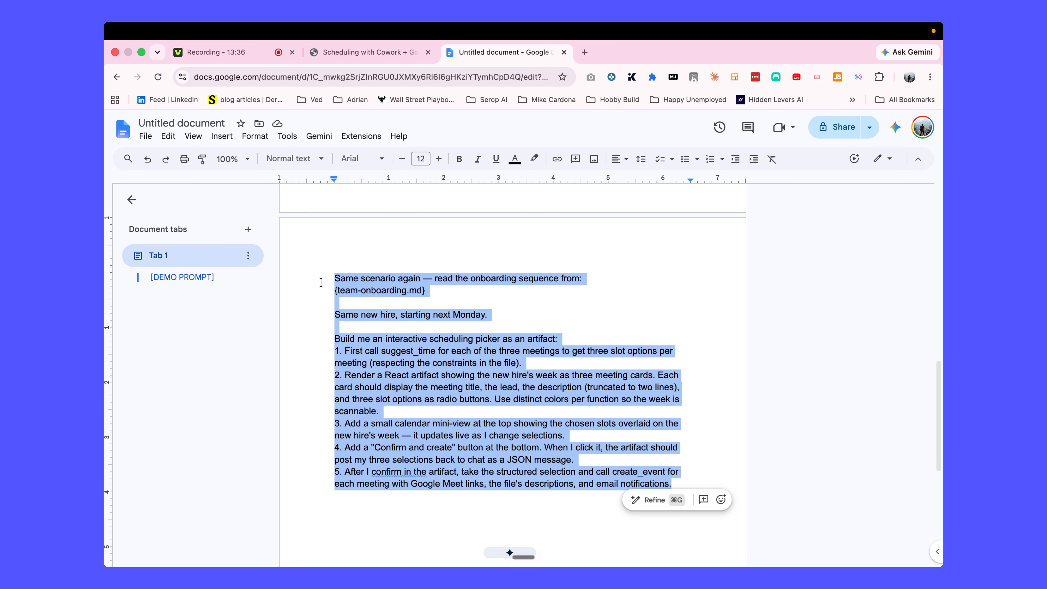
- Back in Claude, send the interactive scheduling picker prompt in the same task, with a blank line after {team-onboarding.md}
{"action": "key", "text": "ctrl+Up"}
{"action": "left_click", "coordinate": [616, 80]}
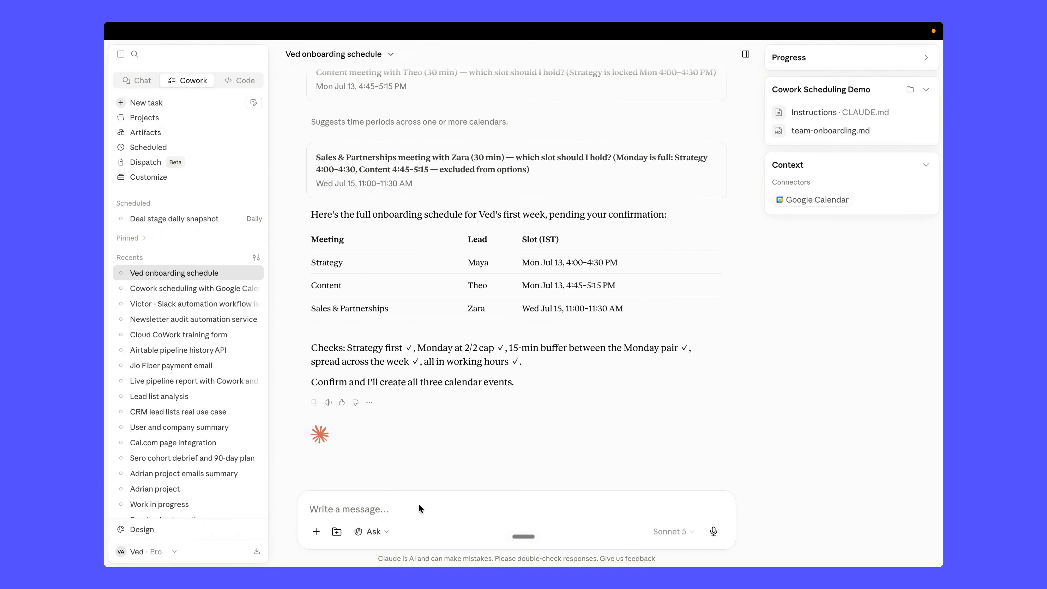
{"action": "key", "text": "super+v"}
{"action": "left_click", "coordinate": [412, 340]}
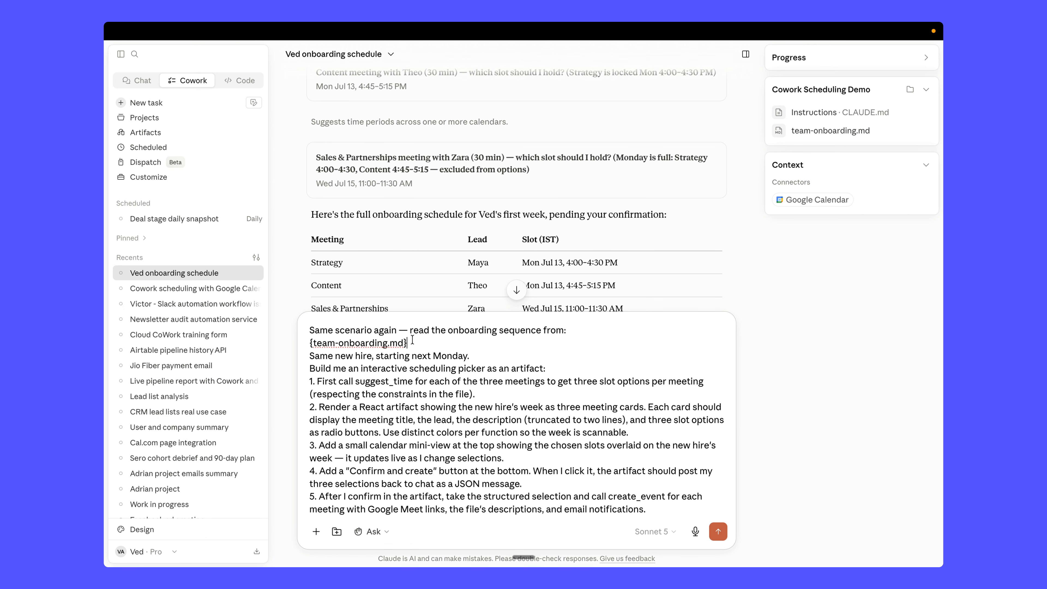
{"action": "key", "text": "Return"}
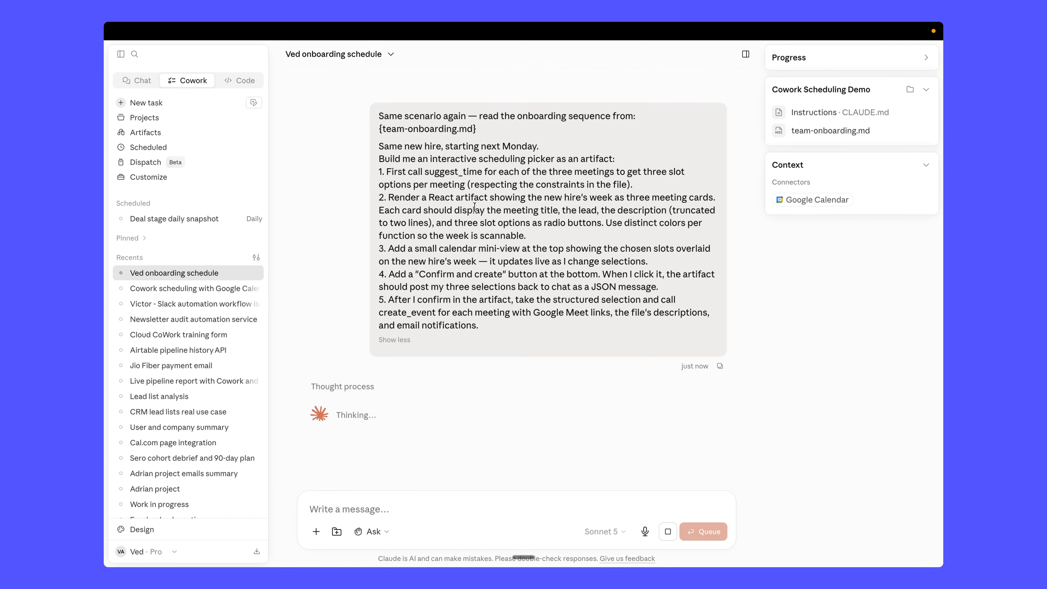
- Review the interactive picker prompt's instructions and the preceding schedule summary while the artifact is being built
{"action": "scroll", "coordinate": [470, 194], "scroll_direction": "up", "scroll_amount": 5}
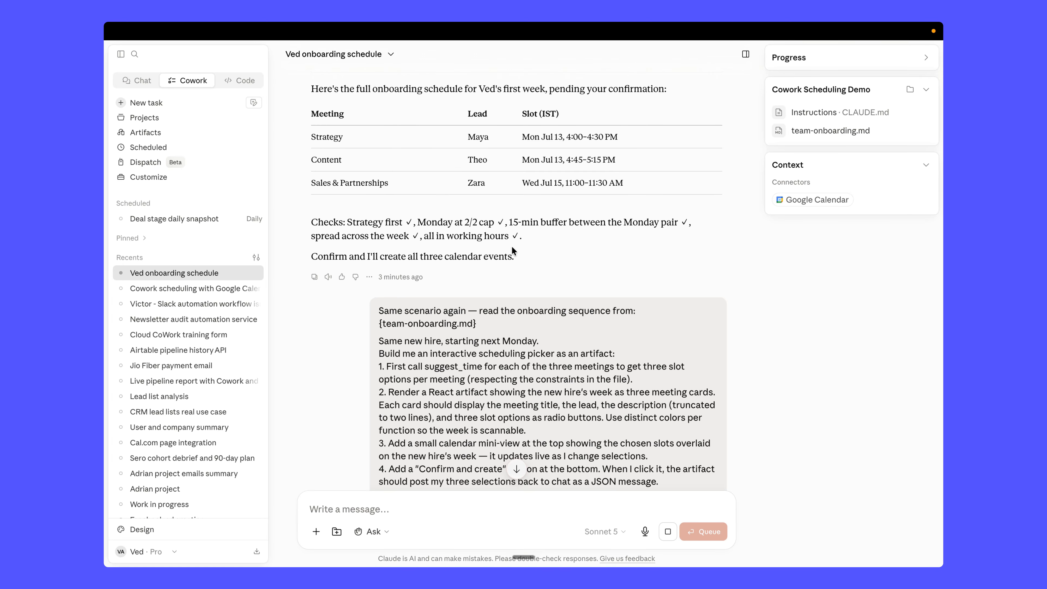
{"action": "scroll", "coordinate": [511, 277], "scroll_direction": "down", "scroll_amount": 4}
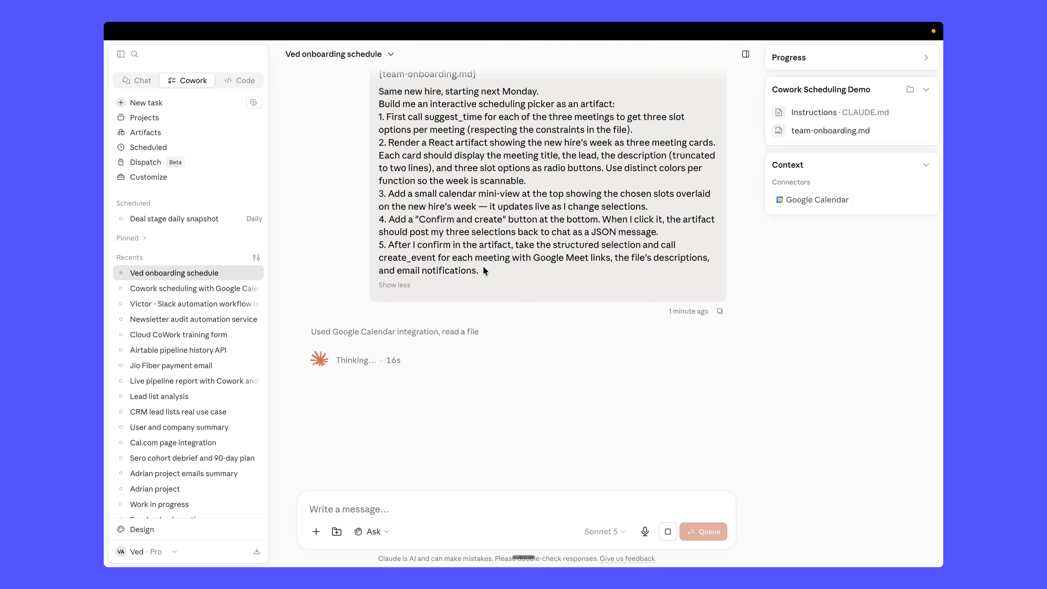
{"action": "scroll", "coordinate": [482, 268], "scroll_direction": "down", "scroll_amount": 2}
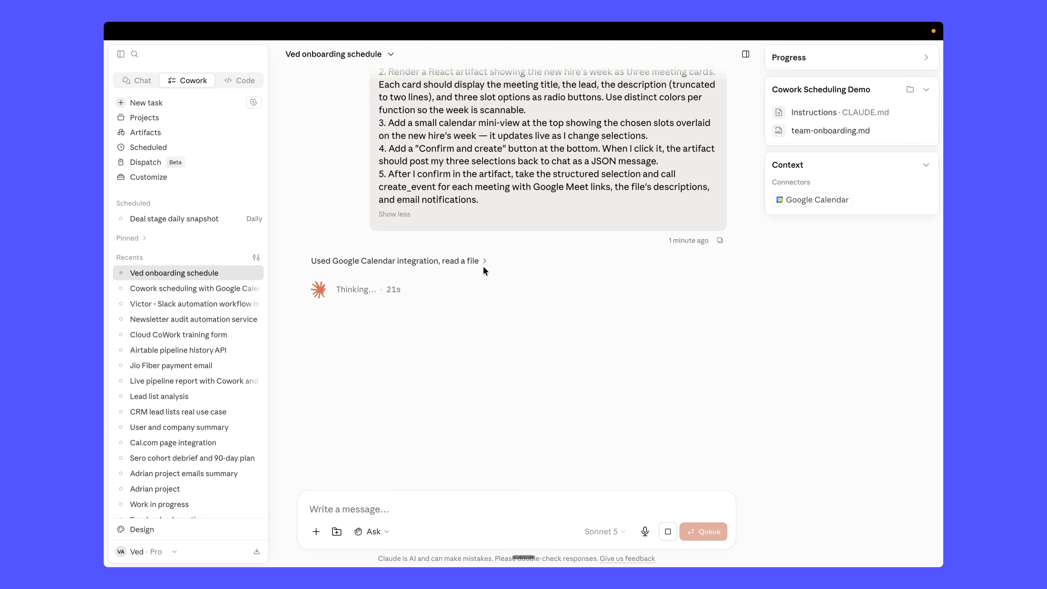
{"action": "scroll", "coordinate": [488, 292], "scroll_direction": "up", "scroll_amount": 2}
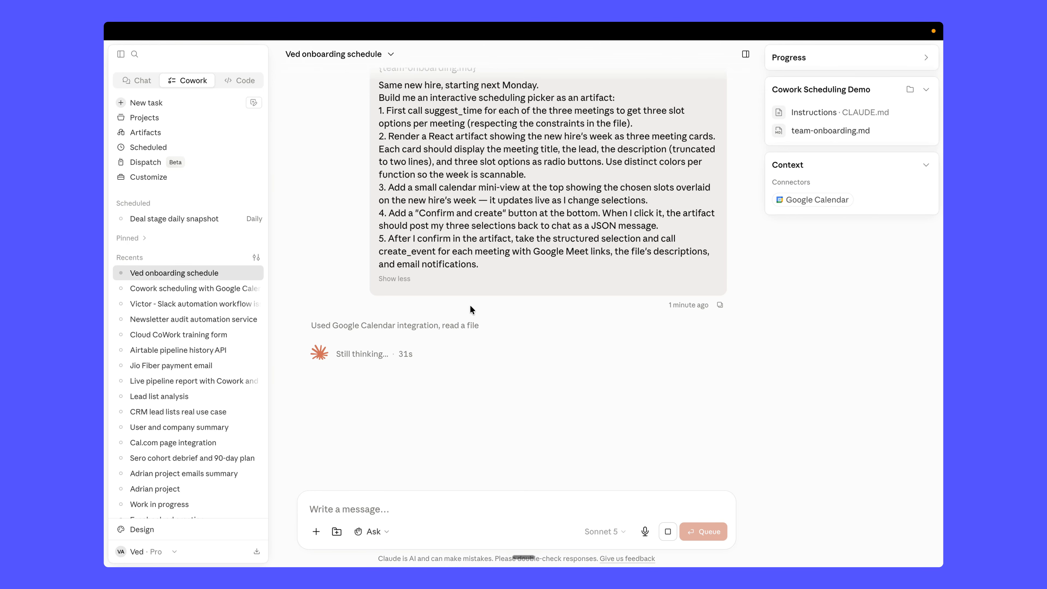
{"action": "scroll", "coordinate": [499, 211], "scroll_direction": "up", "scroll_amount": 1}
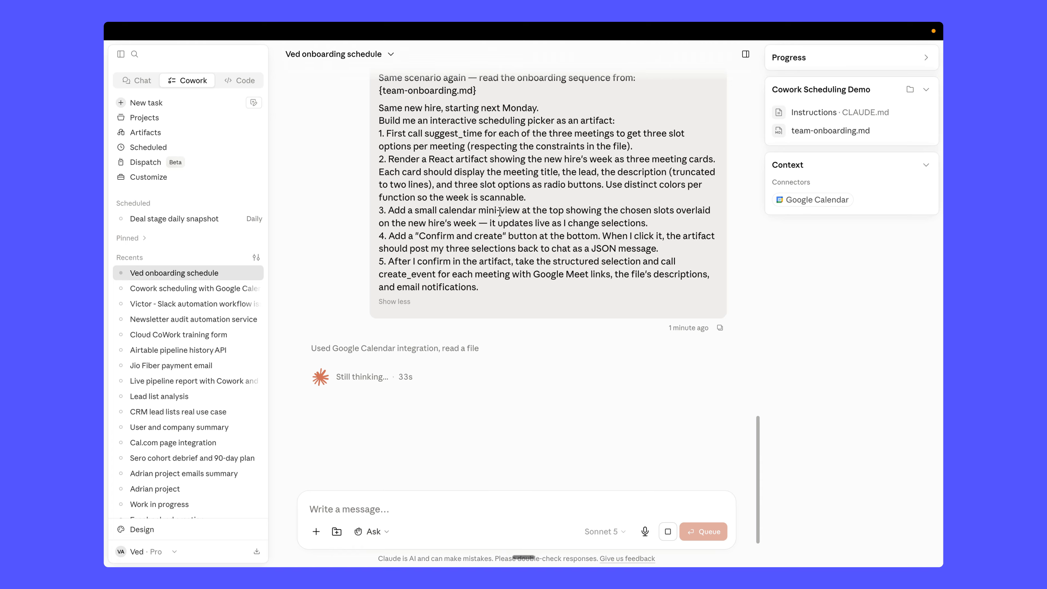
{"action": "scroll", "coordinate": [500, 212], "scroll_direction": "up", "scroll_amount": 1}
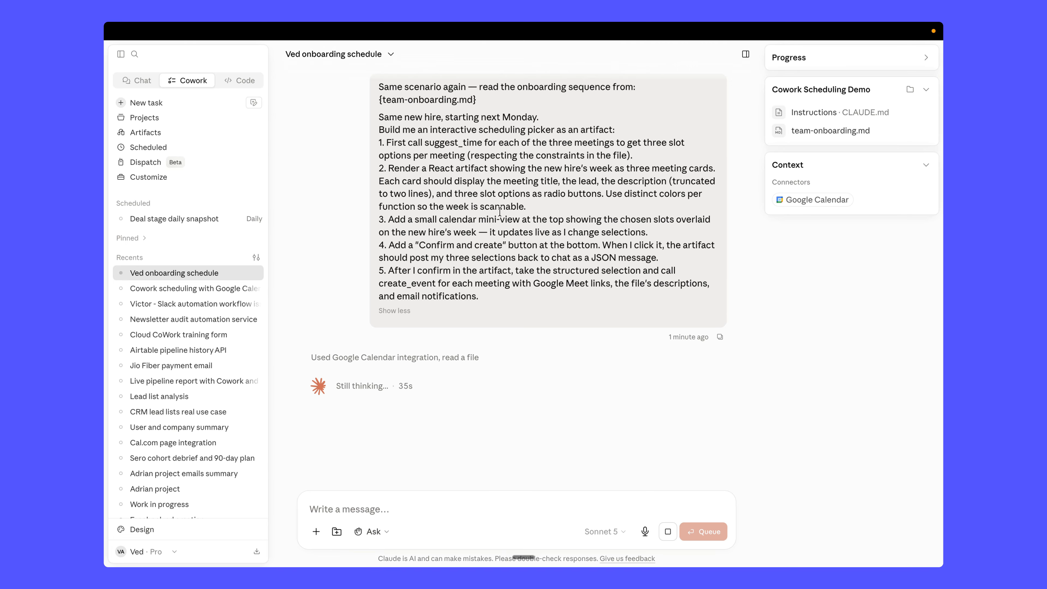
{"action": "scroll", "coordinate": [500, 211], "scroll_direction": "down", "scroll_amount": 3}
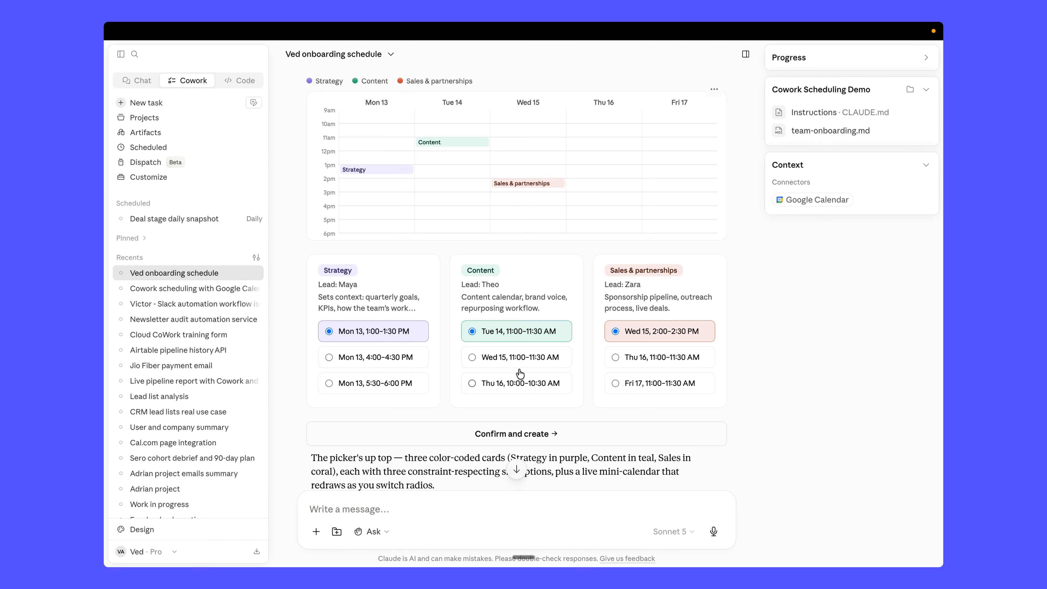
- Examine the rendered picker's weekly mini-calendar, meeting cards, descriptions, slot options and confirmation control
{"action": "left_click", "coordinate": [519, 357]}
{"action": "left_click", "coordinate": [512, 332]}
{"action": "scroll", "coordinate": [512, 331], "scroll_direction": "up", "scroll_amount": 3}
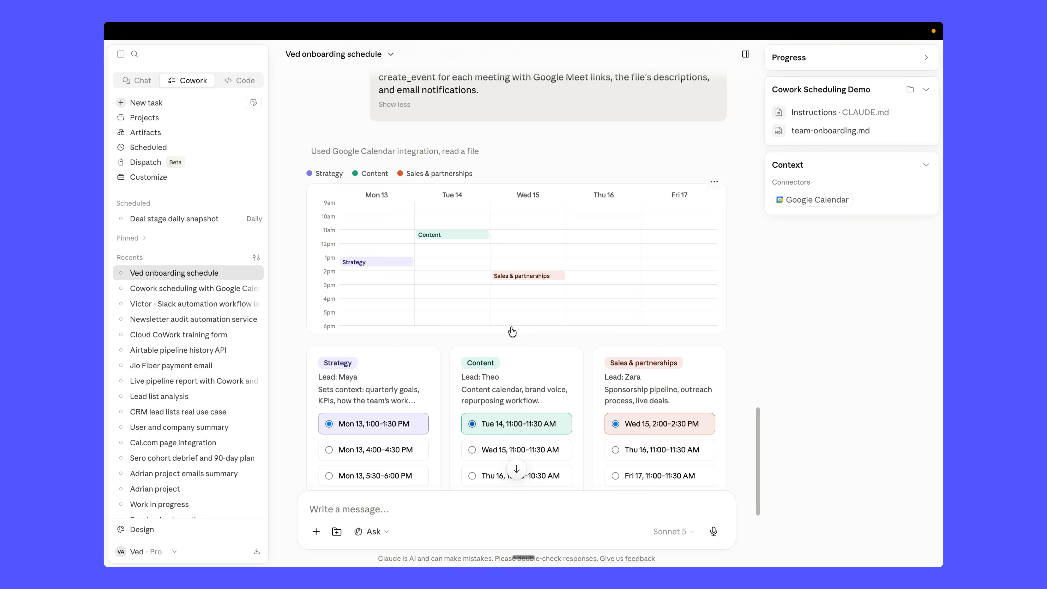
{"action": "scroll", "coordinate": [512, 332], "scroll_direction": "down", "scroll_amount": 1}
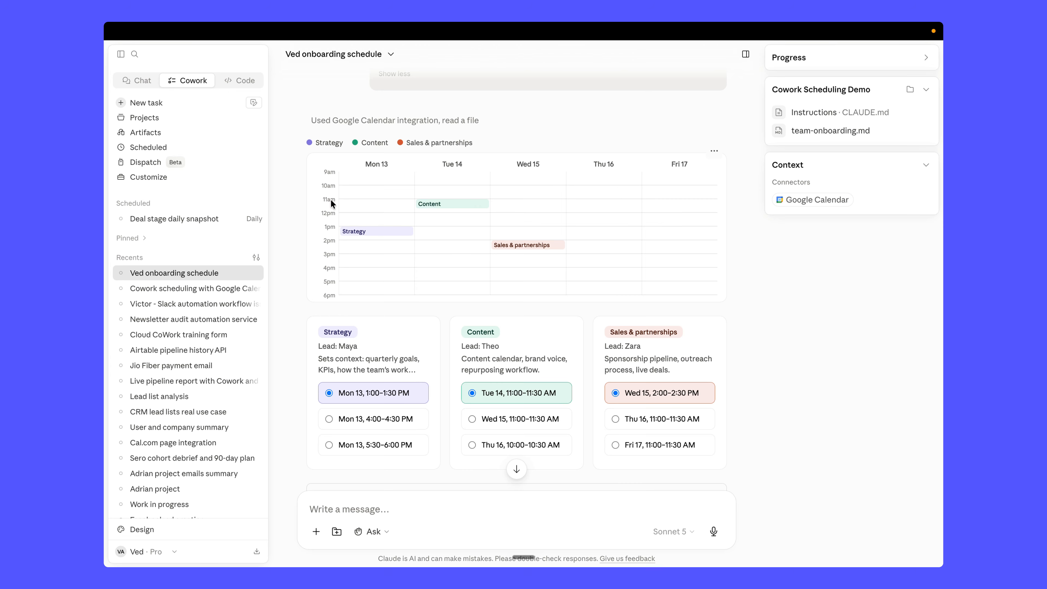
{"action": "scroll", "coordinate": [370, 311], "scroll_direction": "down", "scroll_amount": 2}
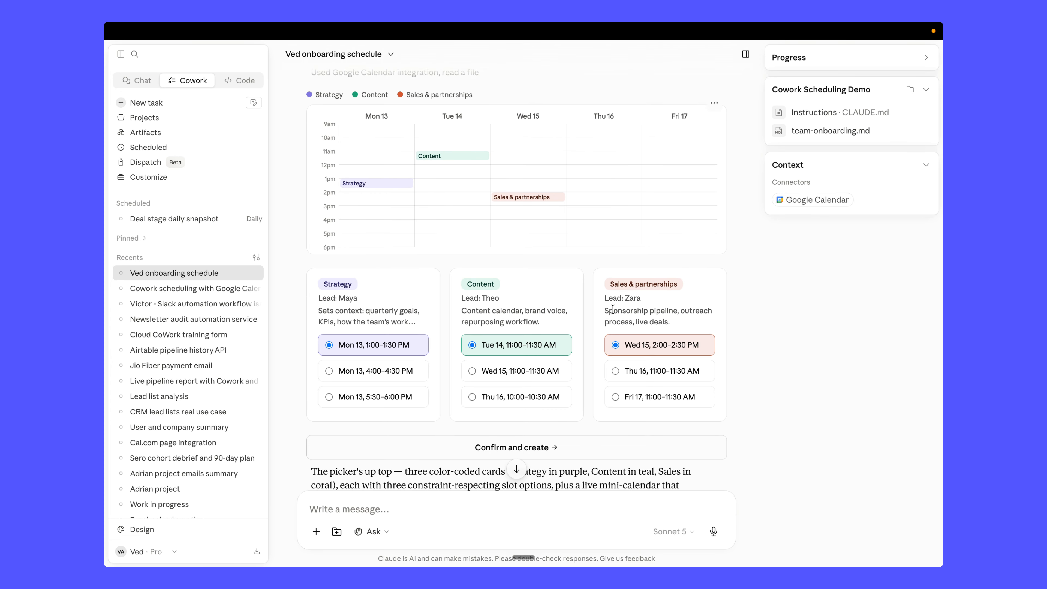
{"action": "left_click_drag", "start_coordinate": [604, 298], "coordinate": [667, 321]}
{"action": "left_click", "coordinate": [670, 320]}
{"action": "scroll", "coordinate": [527, 398], "scroll_direction": "down", "scroll_amount": 1}
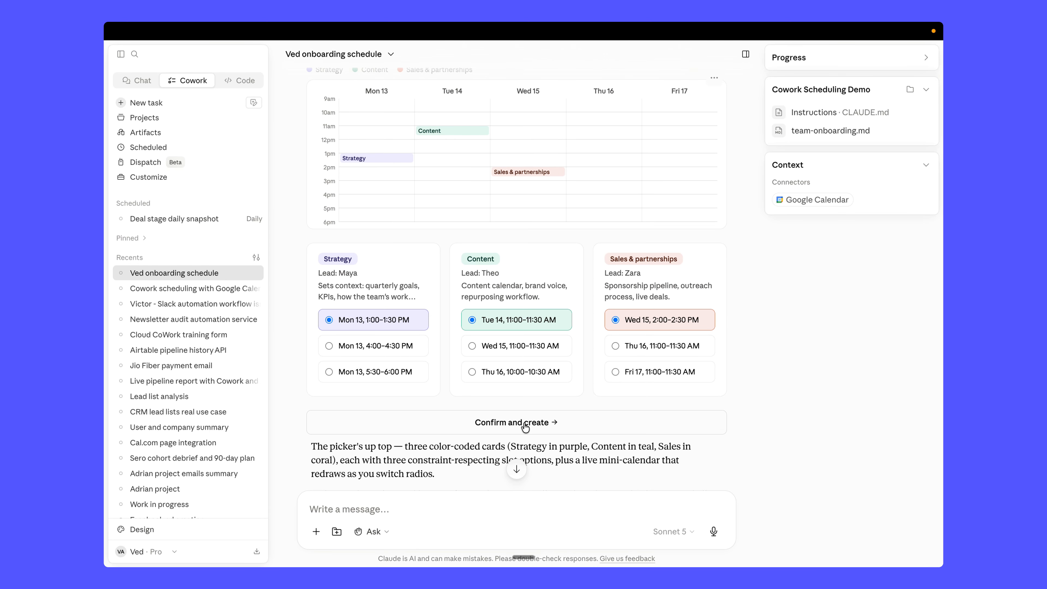
{"action": "scroll", "coordinate": [525, 427], "scroll_direction": "up", "scroll_amount": 3}
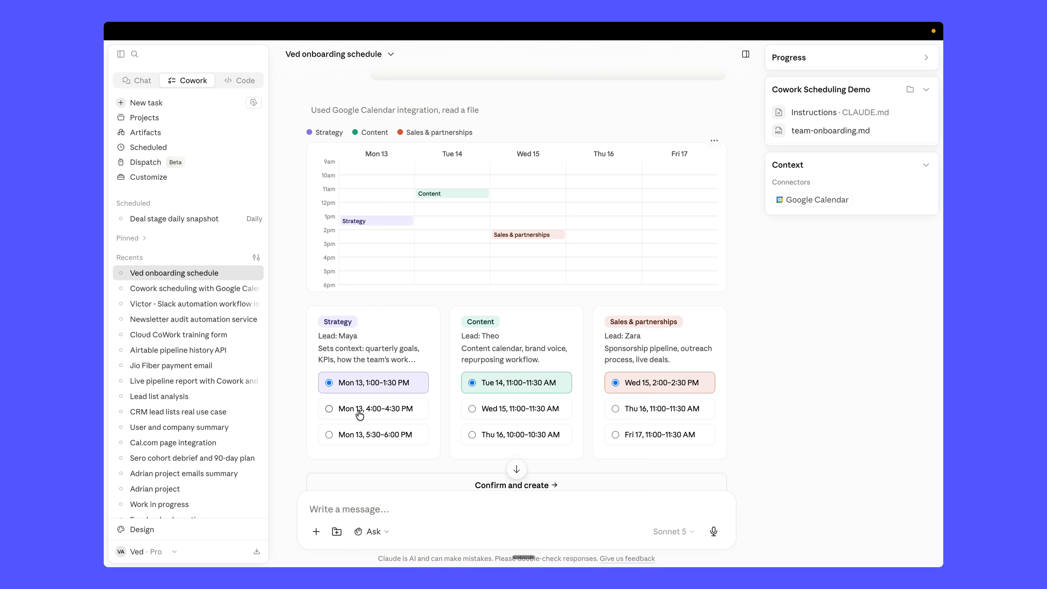
- Try the Strategy slots in the picker and settle on Mon 13, 5:30–6:00 PM
{"action": "left_click", "coordinate": [381, 416]}
{"action": "left_click", "coordinate": [378, 383]}
{"action": "left_click", "coordinate": [382, 412]}
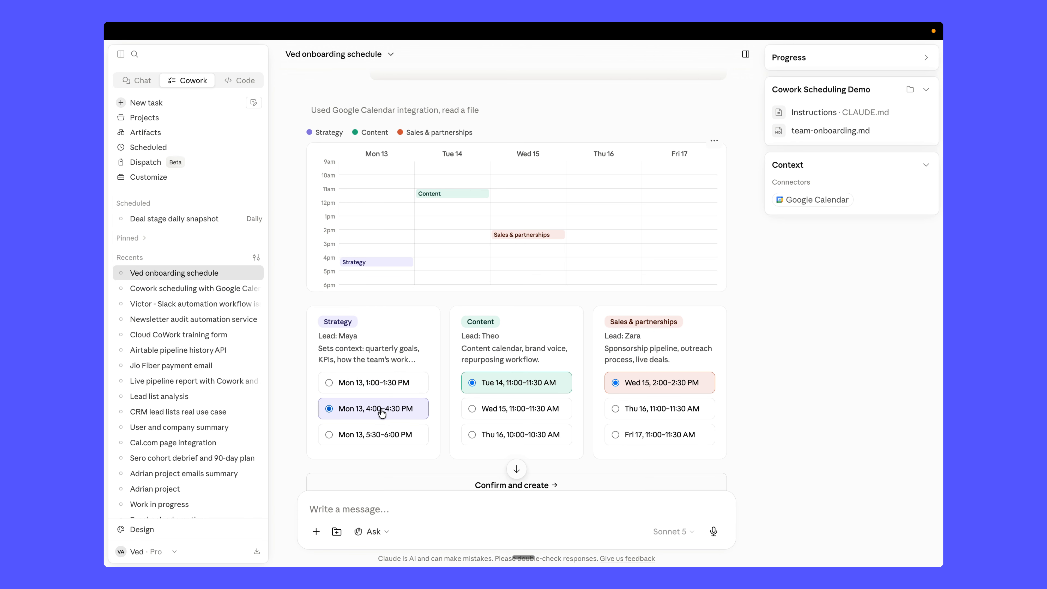
{"action": "left_click", "coordinate": [382, 437]}
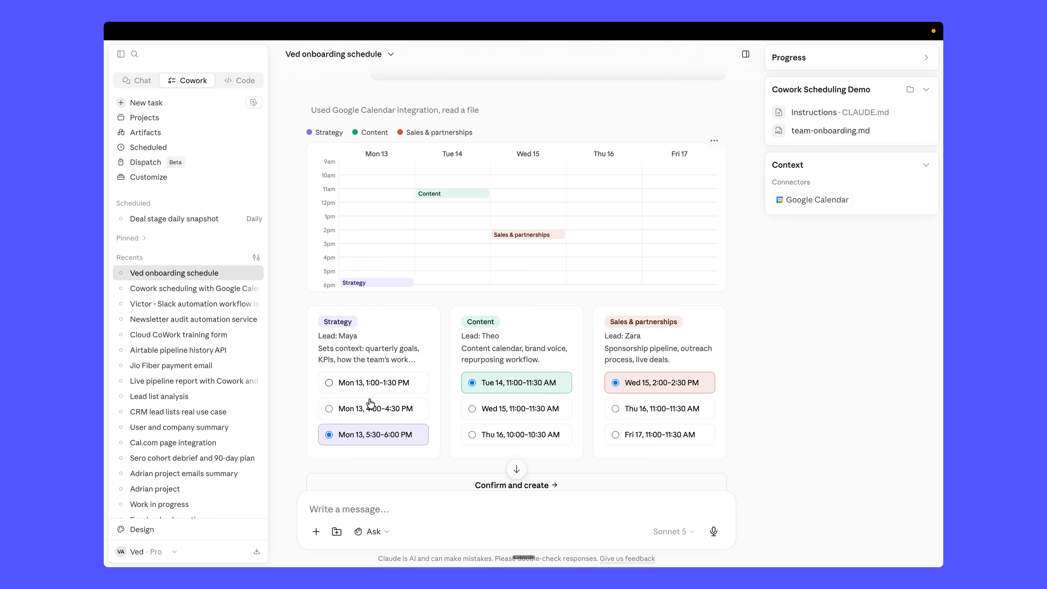
- Pick Wed 15, 11:00–11:30 AM for Content, keep Wed 15, 2:00–2:30 PM for Sales & partnerships, and confirm the selections for event creation
{"action": "left_click", "coordinate": [497, 410]}
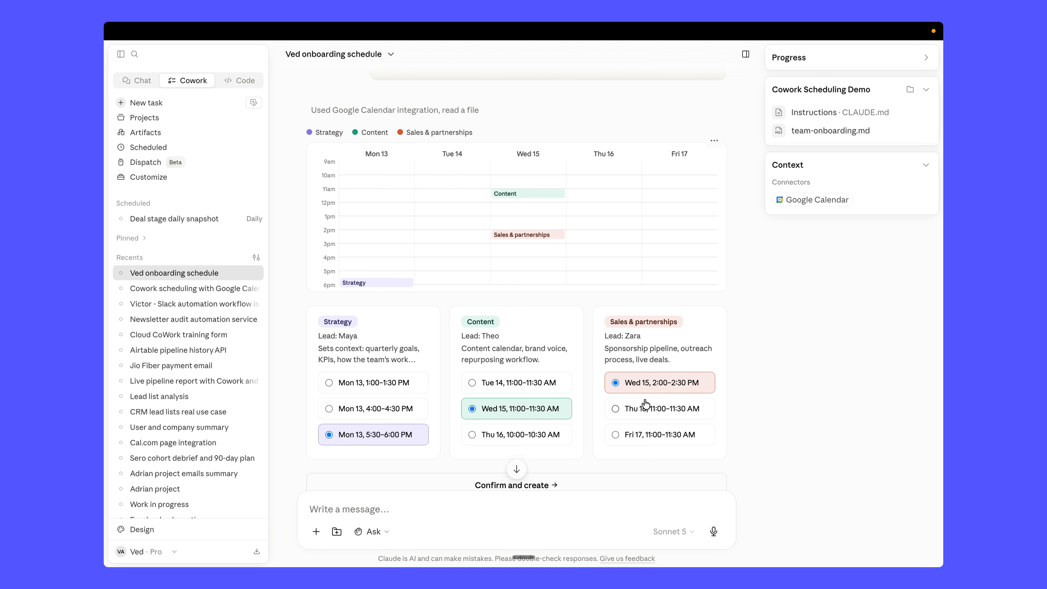
{"action": "left_click", "coordinate": [649, 415]}
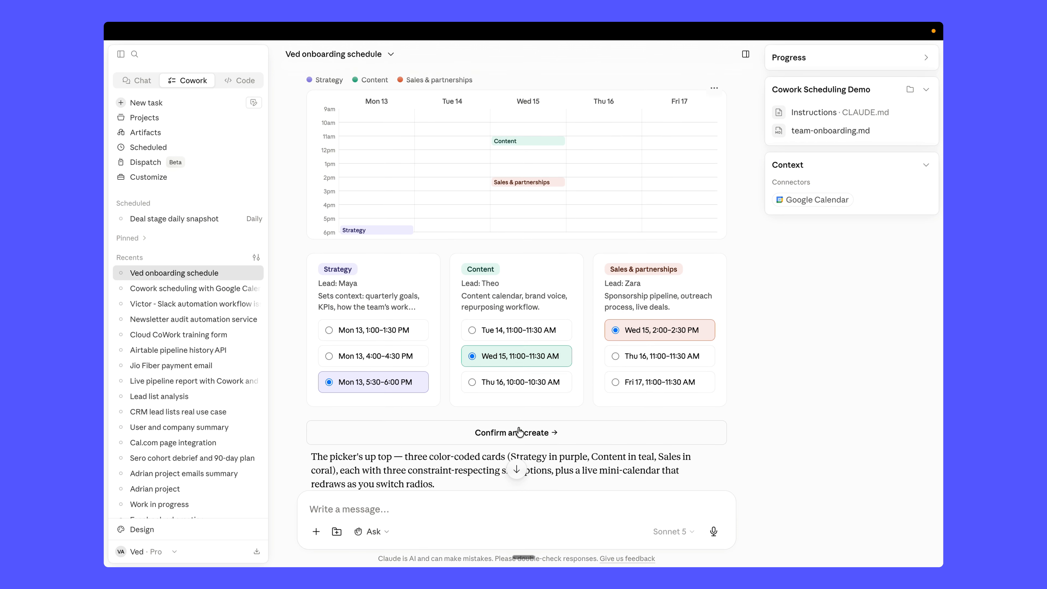
{"action": "left_click", "coordinate": [519, 431]}
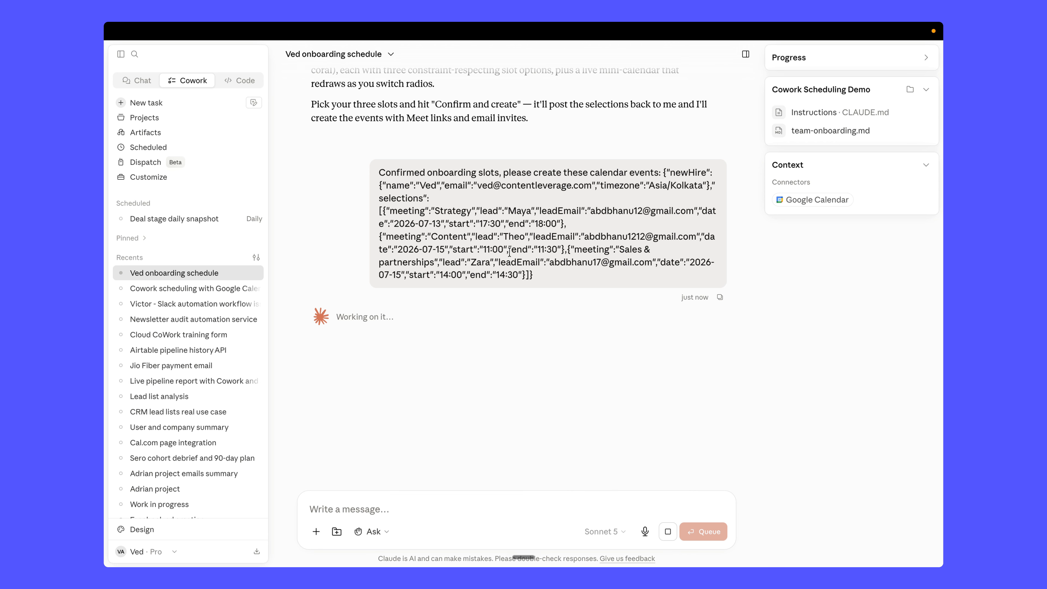
- Compare the JSON selections posted to the chat with the slots chosen in the picker
{"action": "scroll", "coordinate": [510, 252], "scroll_direction": "up", "scroll_amount": 3}
{"action": "scroll", "coordinate": [510, 251], "scroll_direction": "up", "scroll_amount": 7}
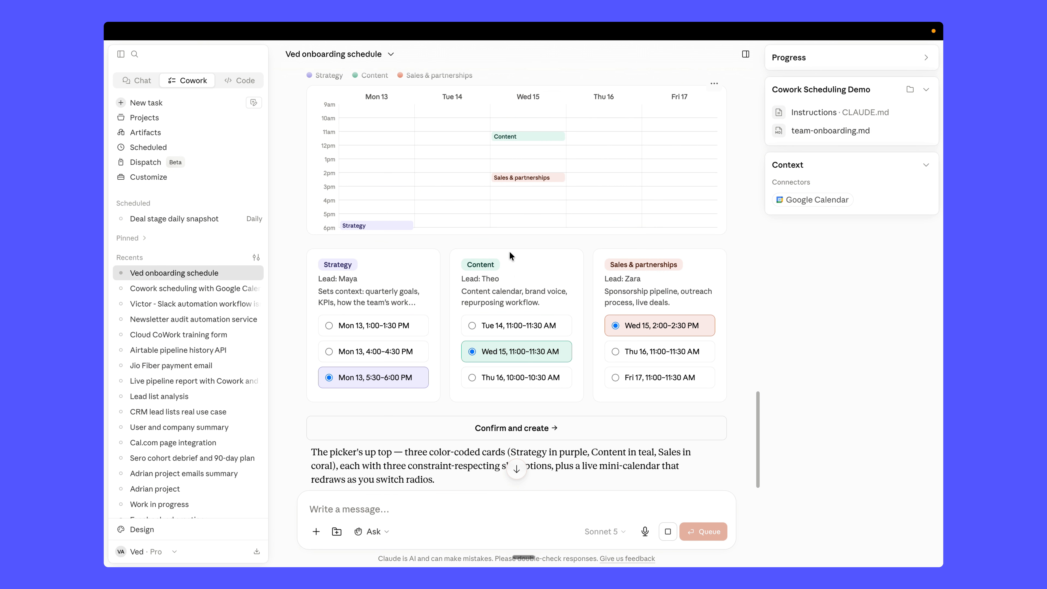
{"action": "scroll", "coordinate": [538, 247], "scroll_direction": "down", "scroll_amount": 9}
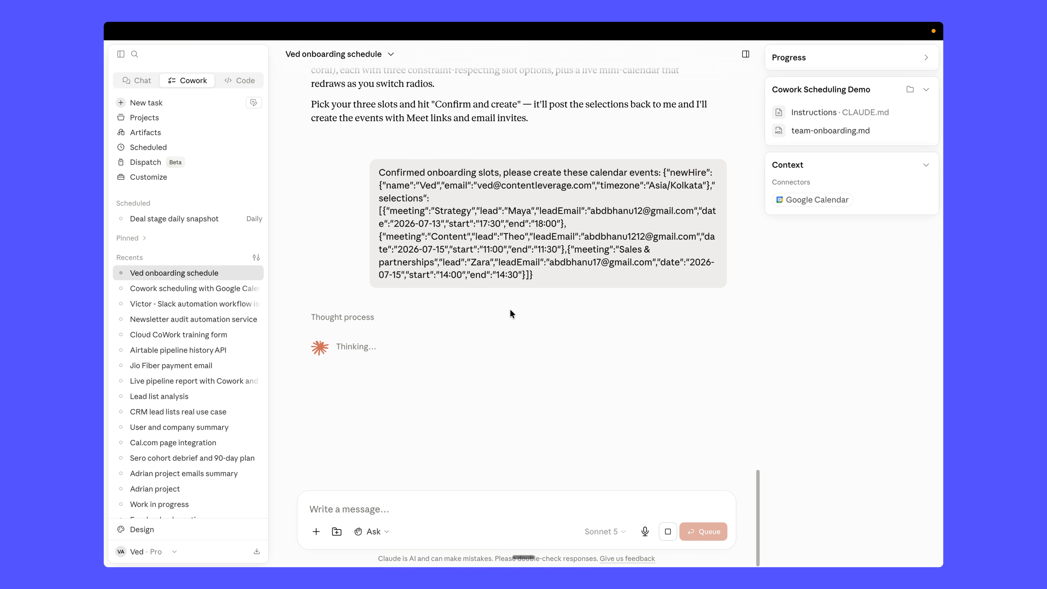
- Switch to Chrome and open Google Calendar in a new tab
{"action": "key", "text": "ctrl+Up"}
{"action": "left_click", "coordinate": [625, 108]}
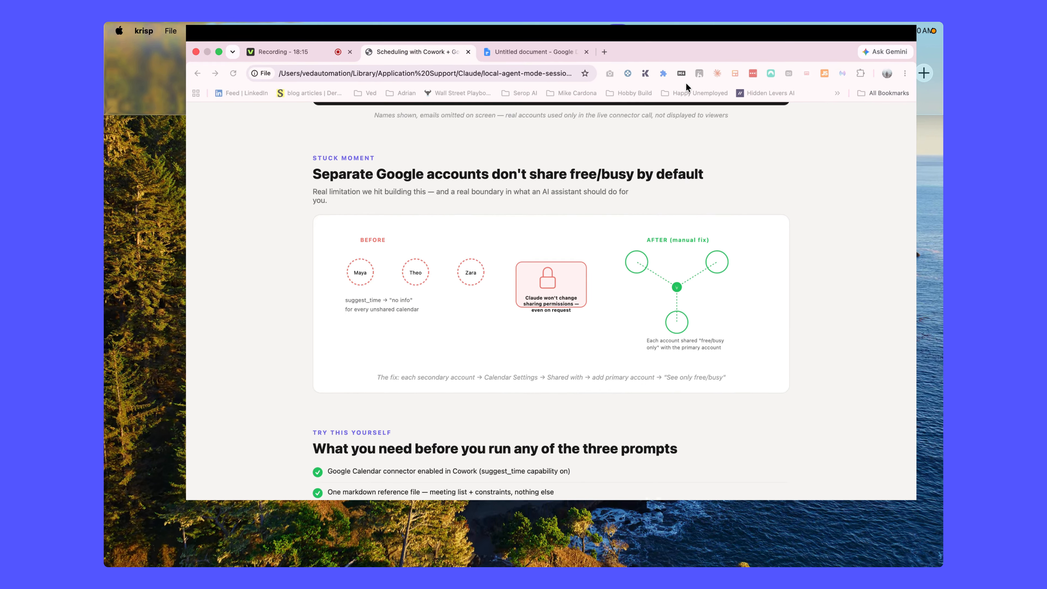
{"action": "left_click", "coordinate": [585, 53]}
{"action": "left_click", "coordinate": [892, 130]}
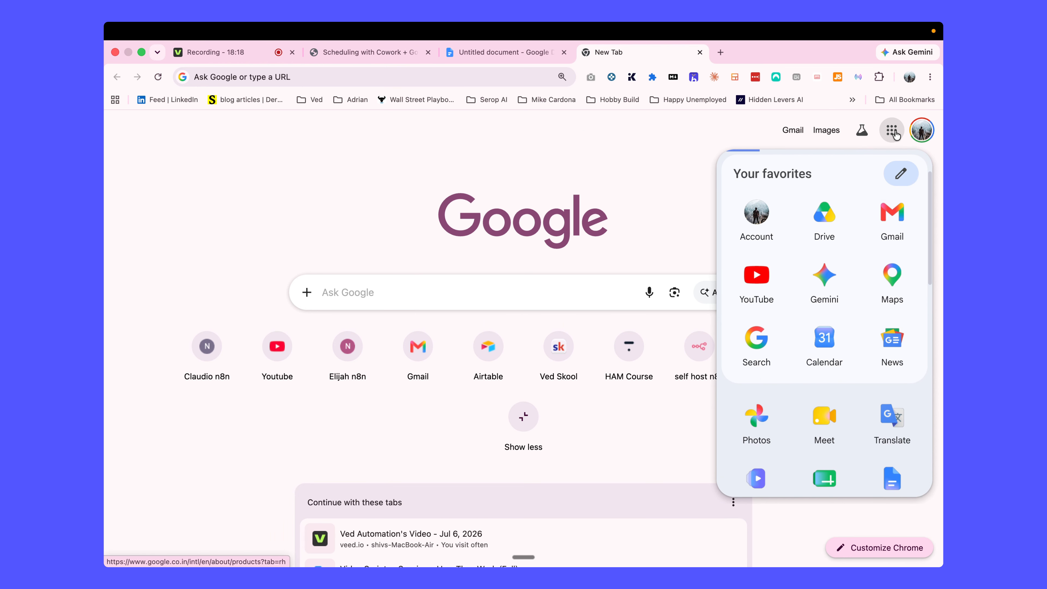
{"action": "left_click", "coordinate": [835, 324]}
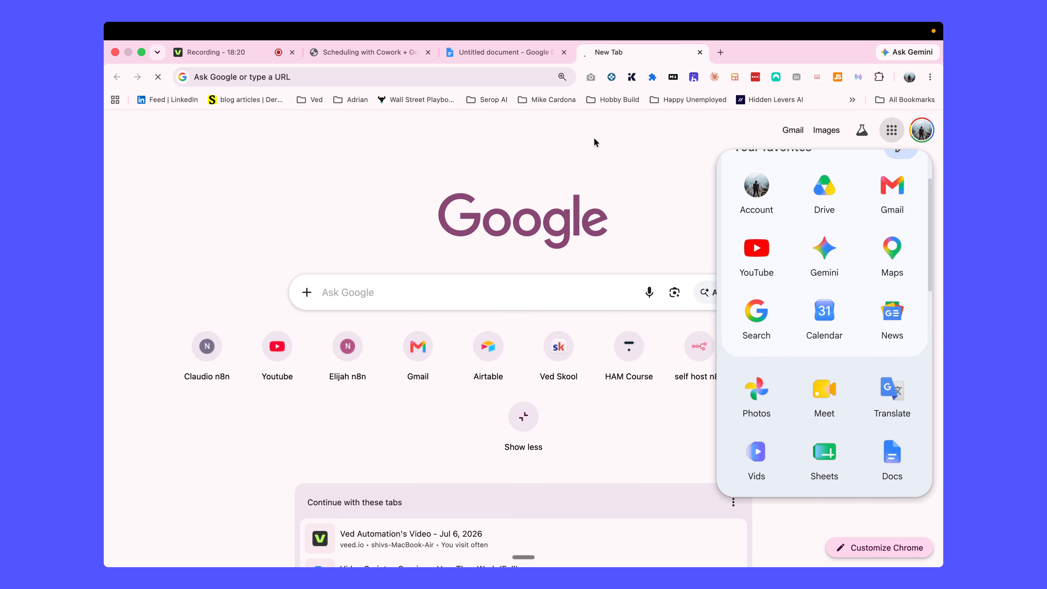
- Return to Claude and check the slots selected on the picker's three meeting cards
{"action": "key", "text": "ctrl+Up"}
{"action": "left_click", "coordinate": [599, 87]}
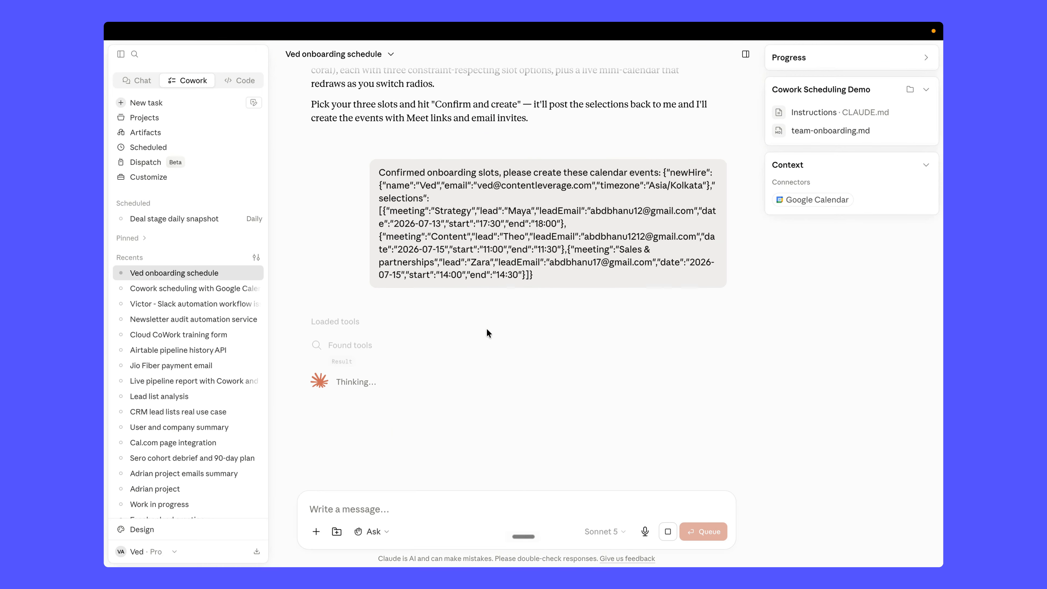
{"action": "scroll", "coordinate": [487, 328], "scroll_direction": "up", "scroll_amount": 5}
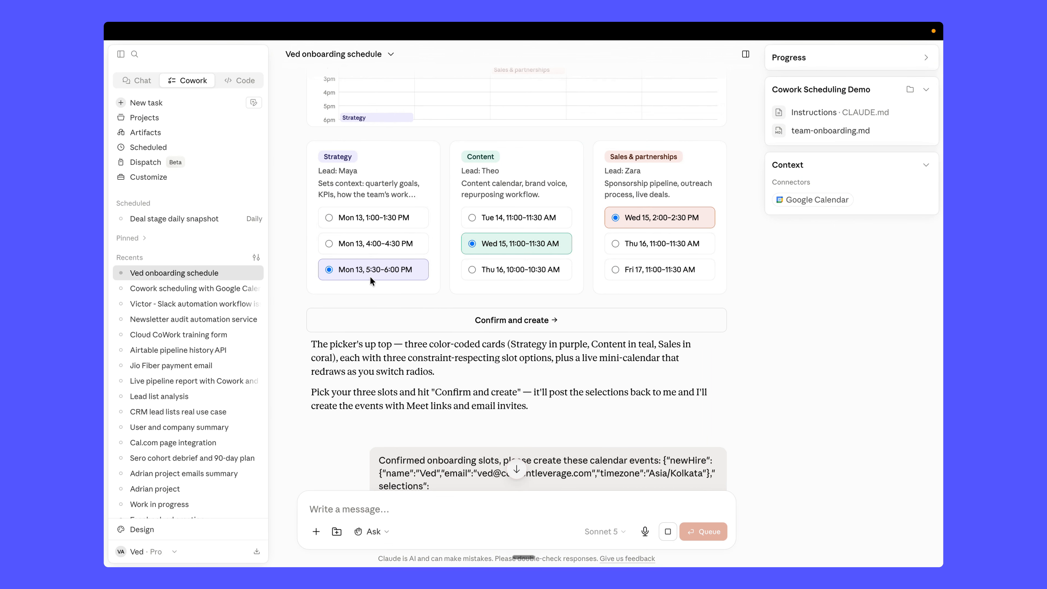
- Switch to Google Calendar in Chrome and show the afternoon and evening of Monday, July 13, 2026
{"action": "key", "text": "ctrl+Up"}
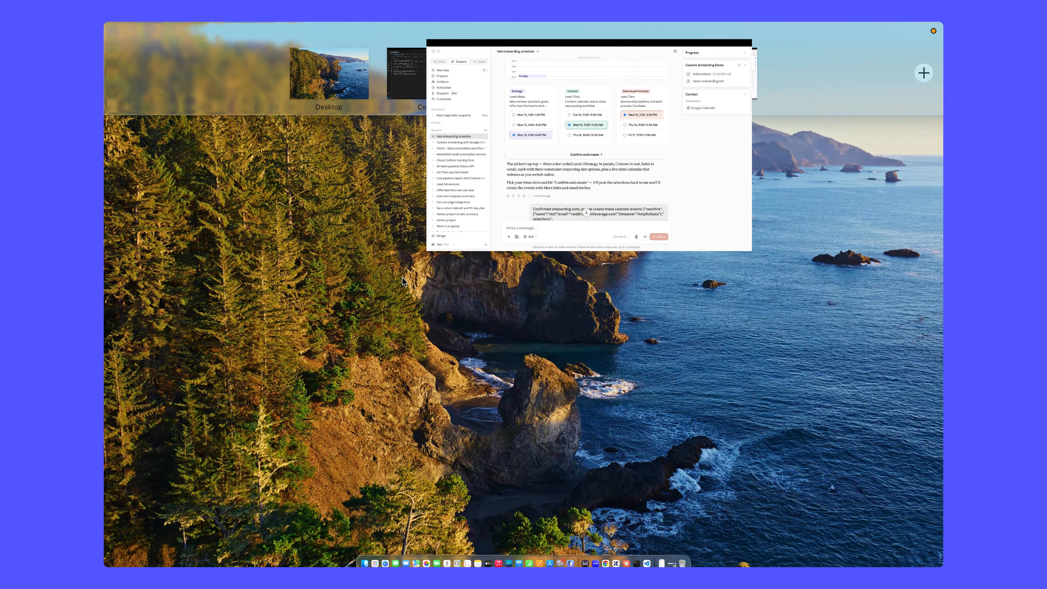
{"action": "left_click", "coordinate": [716, 75]}
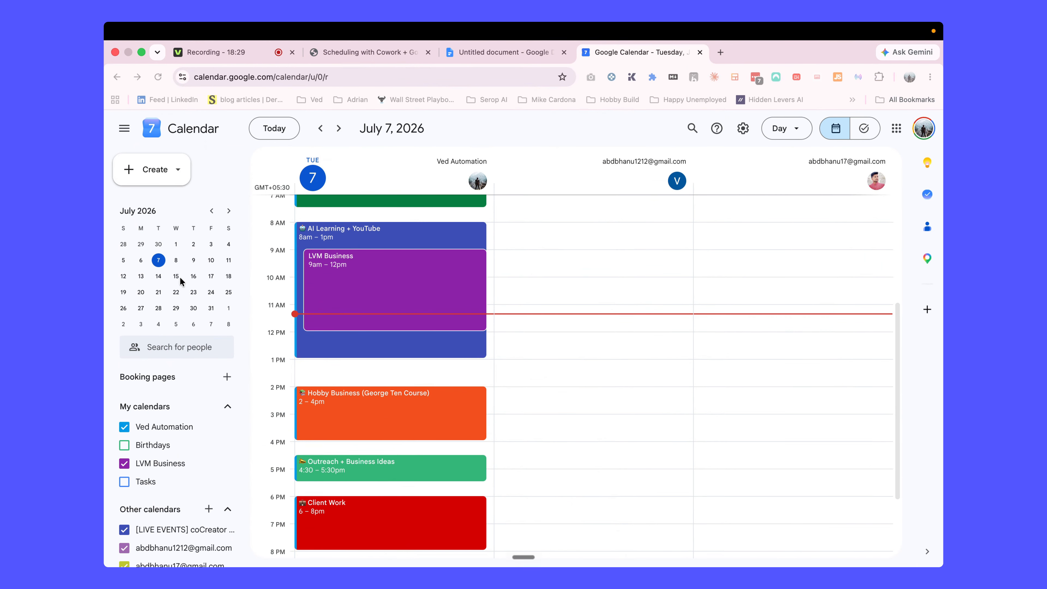
{"action": "left_click", "coordinate": [141, 276]}
{"action": "scroll", "coordinate": [341, 408], "scroll_direction": "down", "scroll_amount": 3}
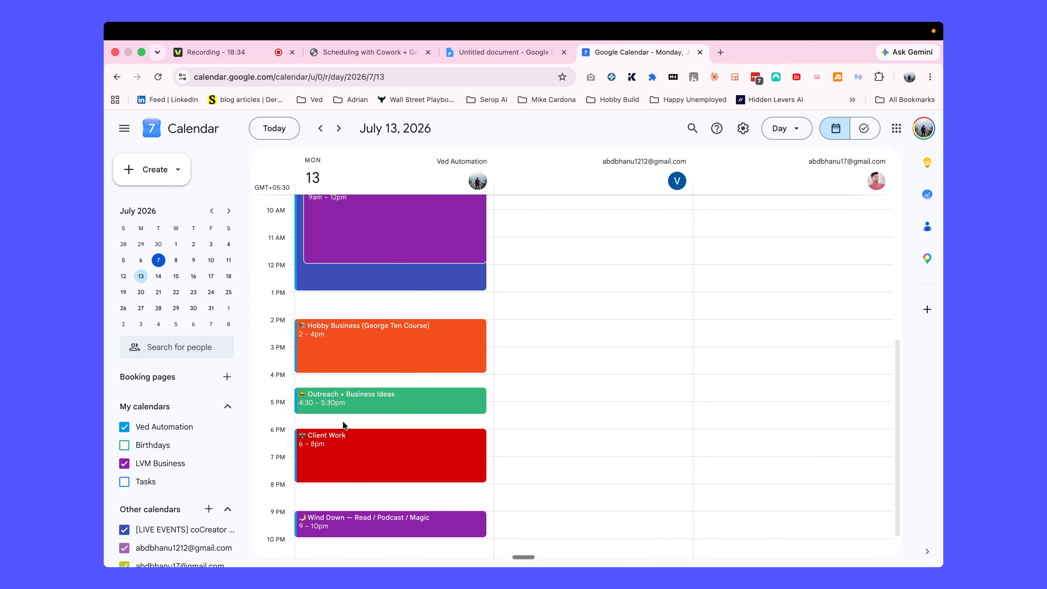
- Compare the Strategy slot picked in Claude with the July 13 availability in Google Calendar
{"action": "key", "text": "ctrl+Up"}
{"action": "left_click", "coordinate": [606, 89]}
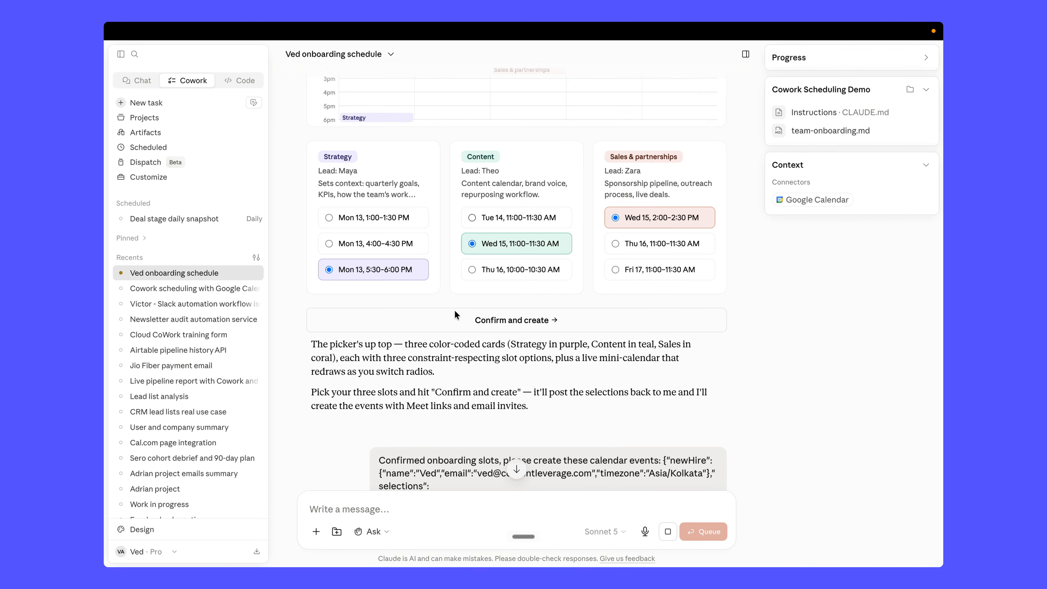
{"action": "key", "text": "ctrl+Up"}
{"action": "left_click", "coordinate": [694, 107]}
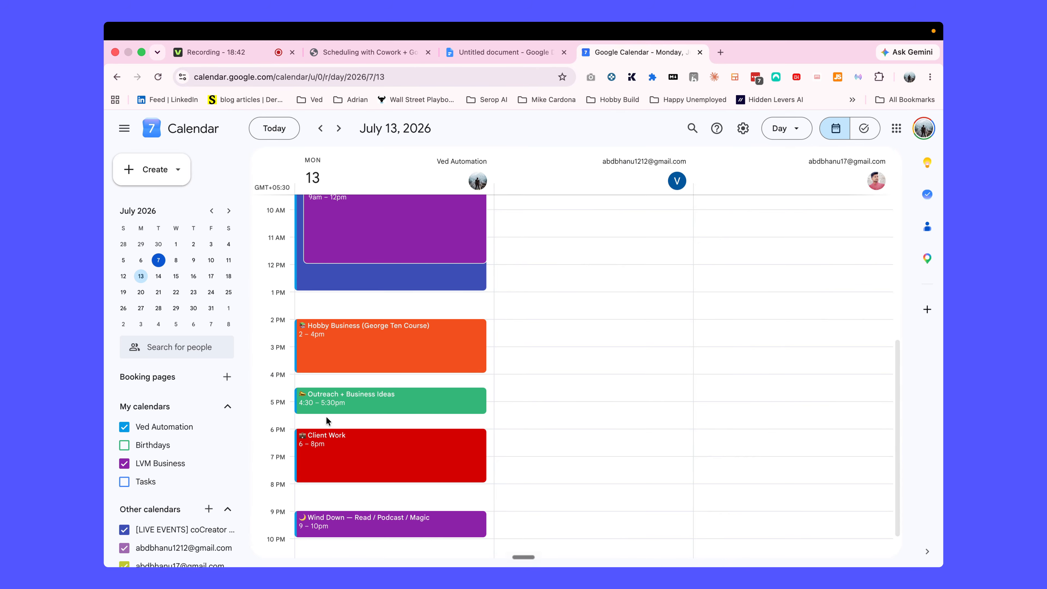
- Back in Claude, review the Strategy event request's time, attendees and notification settings, and allow calendar event creation for this task
{"action": "key", "text": "ctrl+Up"}
{"action": "left_click", "coordinate": [609, 78]}
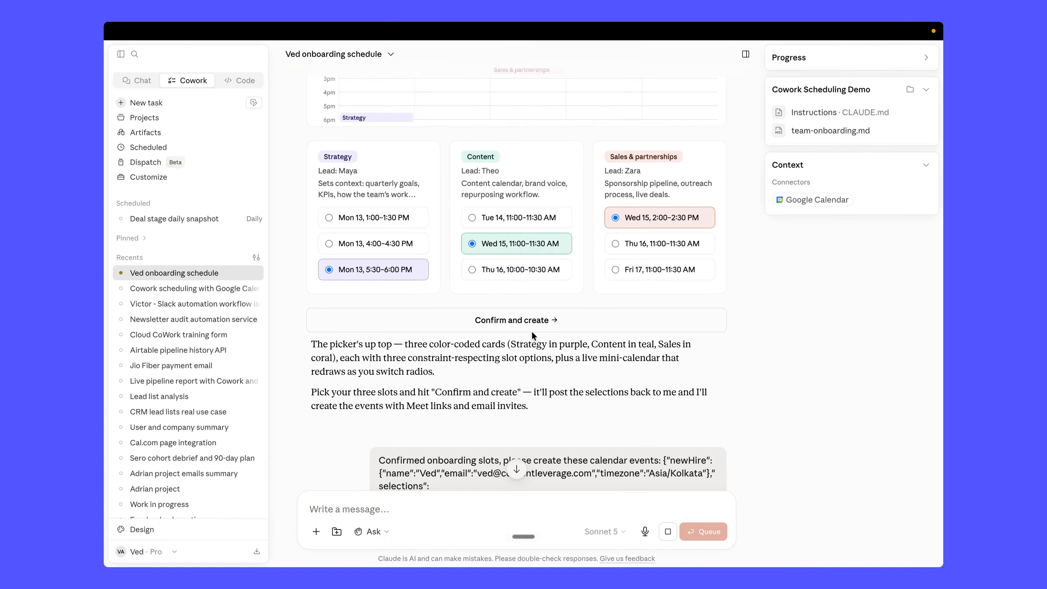
{"action": "scroll", "coordinate": [533, 332], "scroll_direction": "down", "scroll_amount": 10}
{"action": "scroll", "coordinate": [532, 331], "scroll_direction": "down", "scroll_amount": 5}
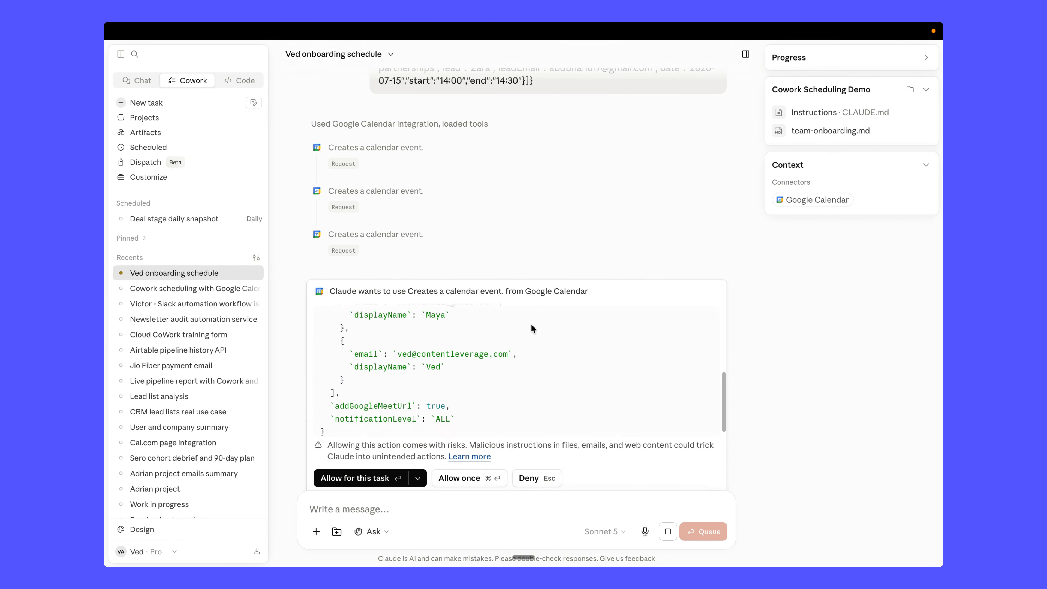
{"action": "scroll", "coordinate": [437, 277], "scroll_direction": "up", "scroll_amount": 5}
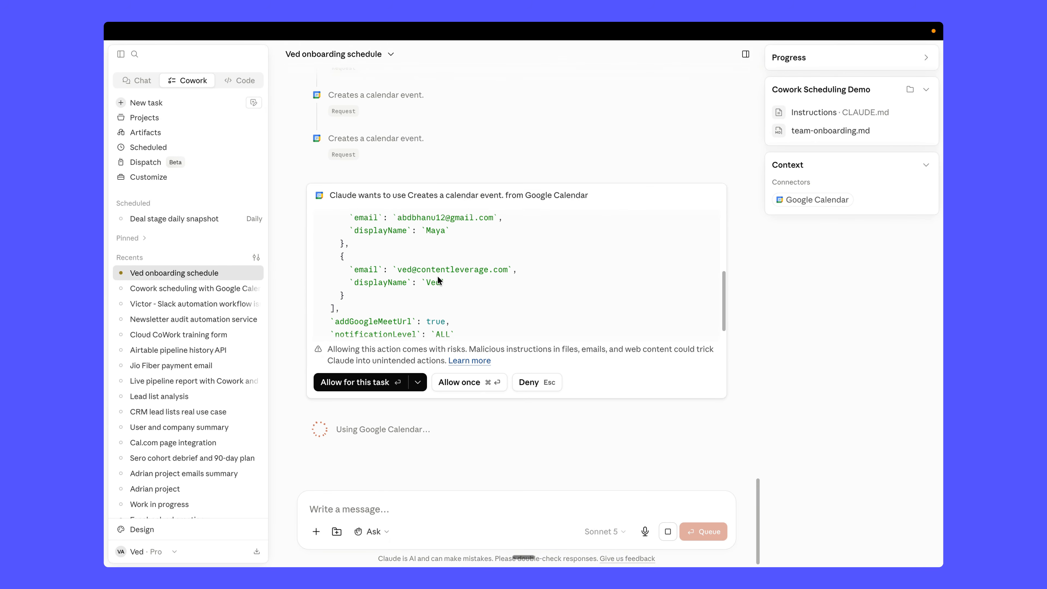
{"action": "scroll", "coordinate": [415, 304], "scroll_direction": "down", "scroll_amount": 1}
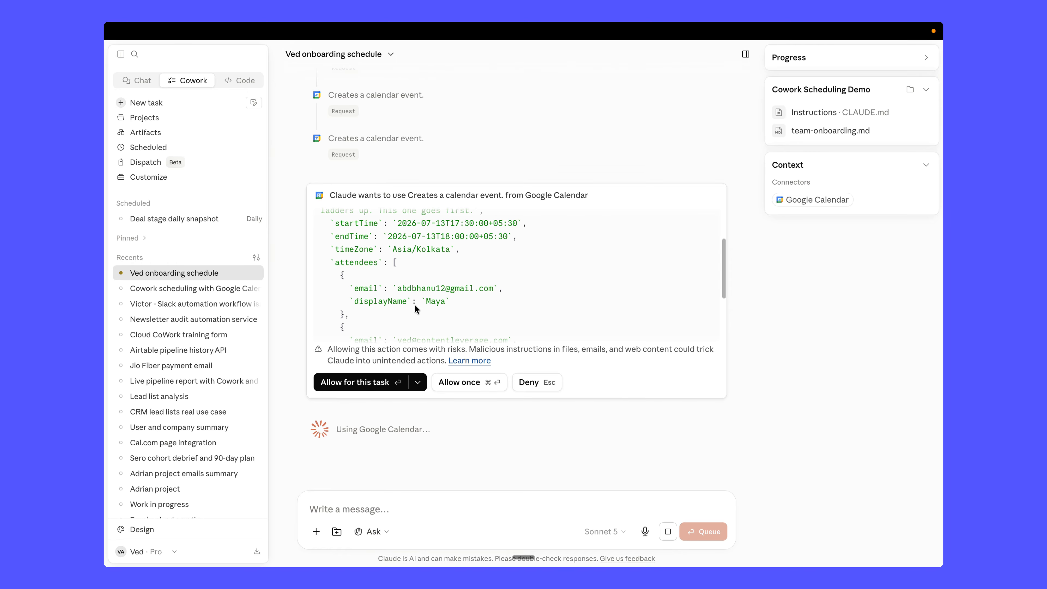
{"action": "left_click", "coordinate": [363, 384]}
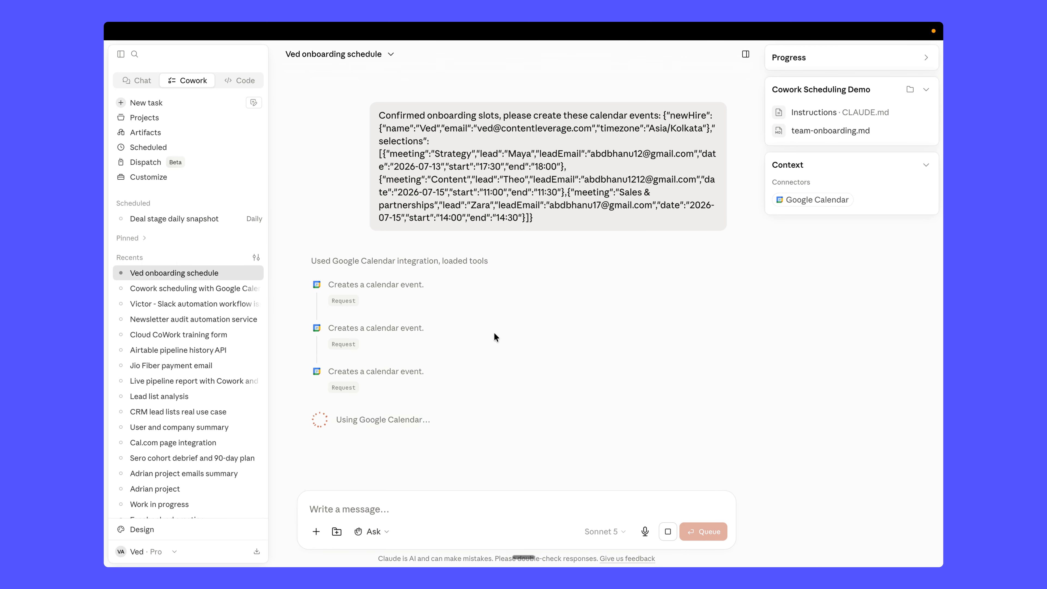
{"action": "key", "text": "ctrl+Up"}
{"action": "left_click", "coordinate": [636, 86]}
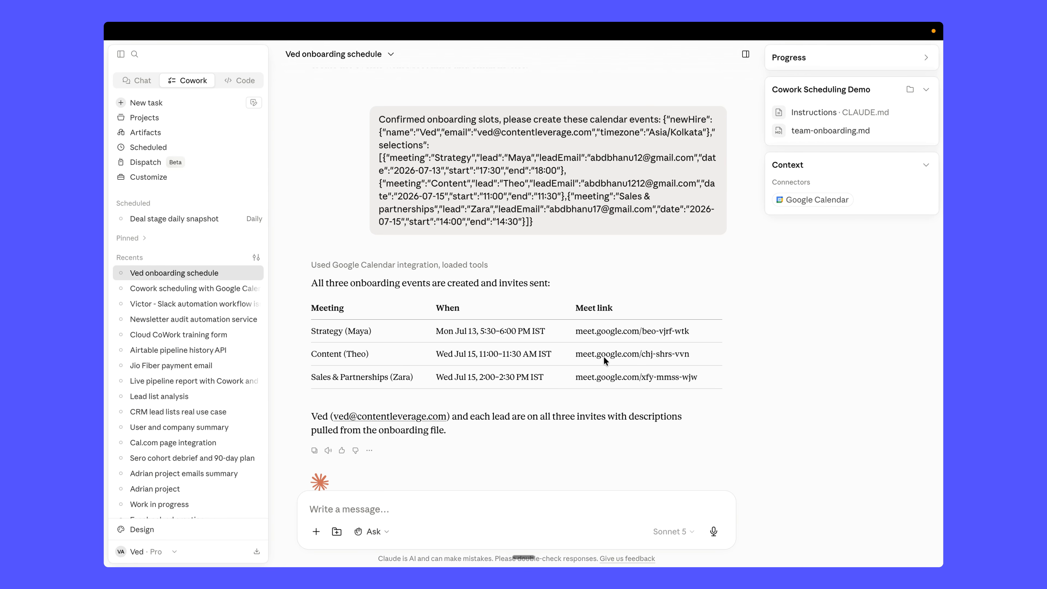
- Switch to Google Calendar in Chrome and check the organizer and guest details of the Strategy onboarding event on July 13
{"action": "key", "text": "ctrl+Up"}
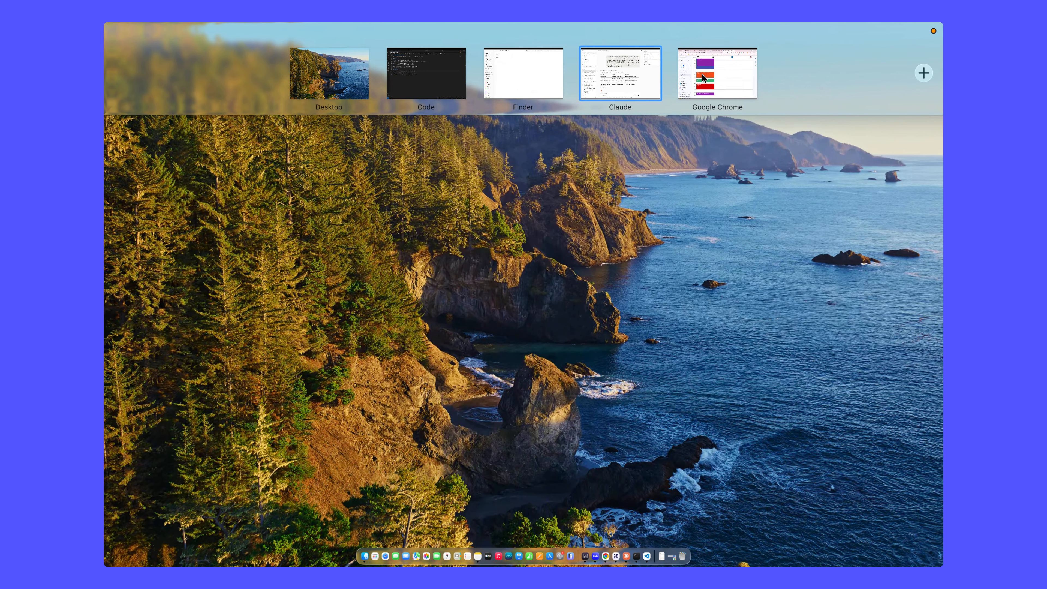
{"action": "left_click", "coordinate": [717, 74]}
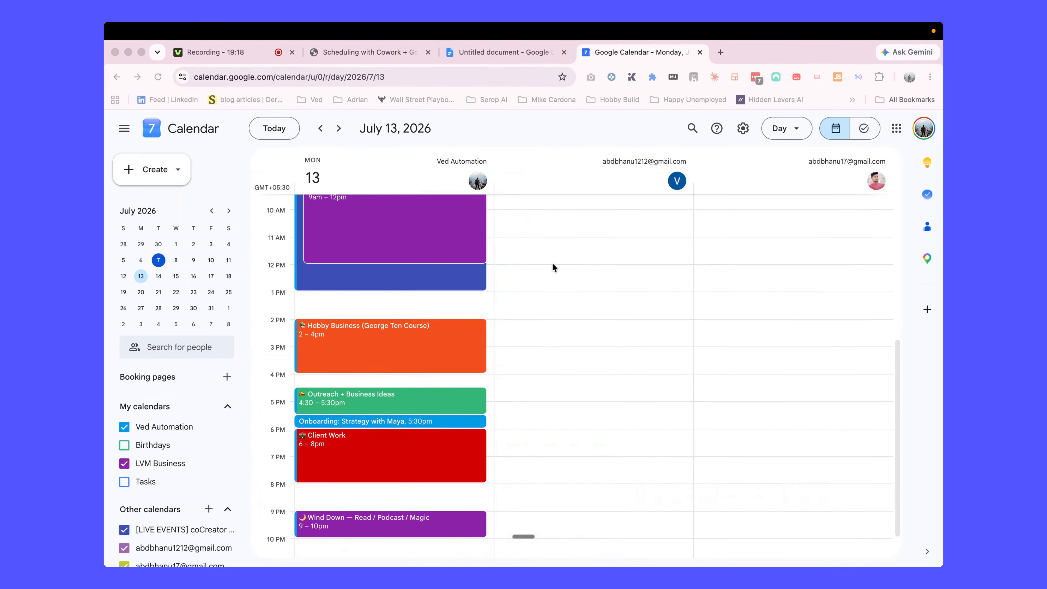
{"action": "left_click", "coordinate": [390, 421]}
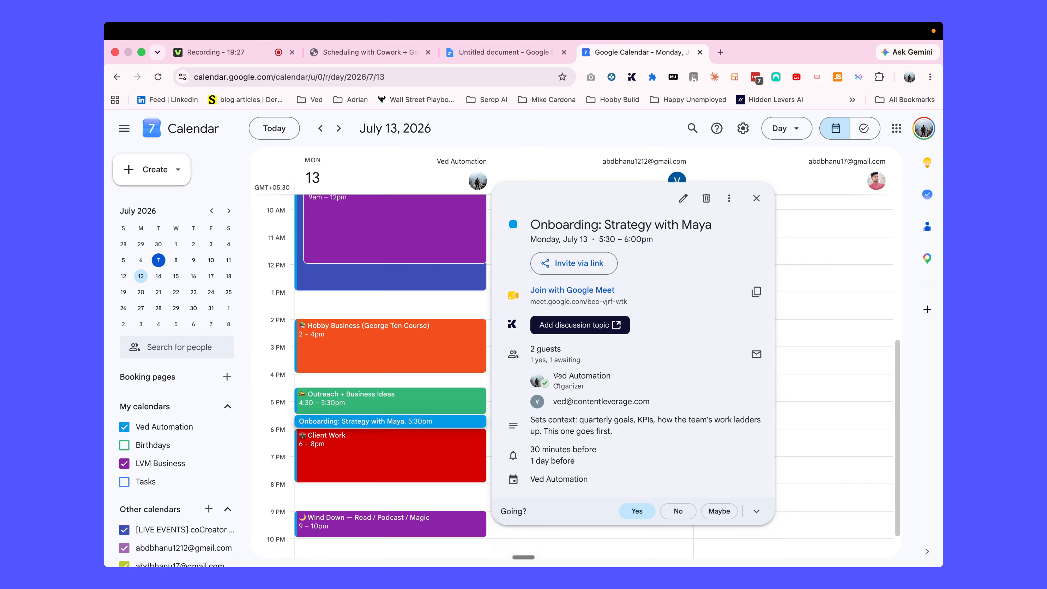
{"action": "mouse_move", "coordinate": [555, 376]}
{"action": "left_click_drag", "start_coordinate": [556, 376], "coordinate": [622, 376]}
{"action": "left_click", "coordinate": [622, 376]}
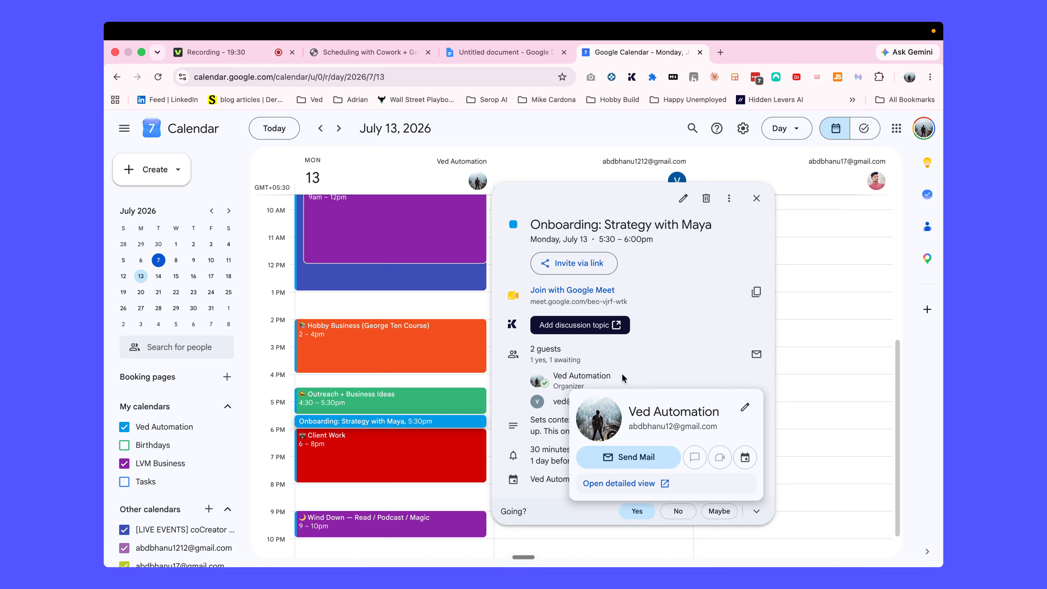
{"action": "mouse_move", "coordinate": [555, 402]}
{"action": "left_click_drag", "start_coordinate": [553, 401], "coordinate": [646, 402]}
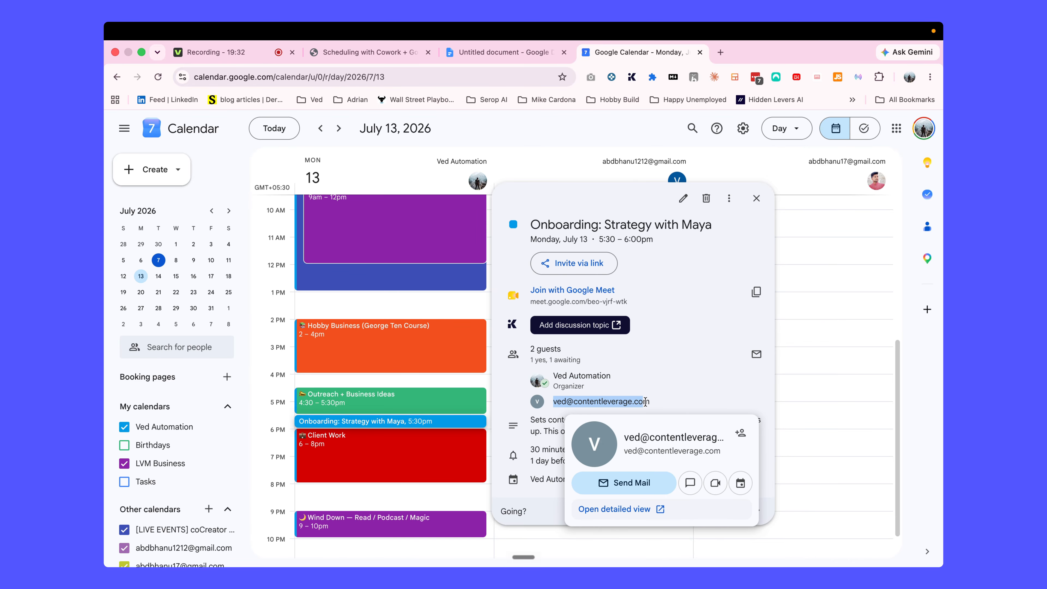
{"action": "left_click", "coordinate": [654, 402]}
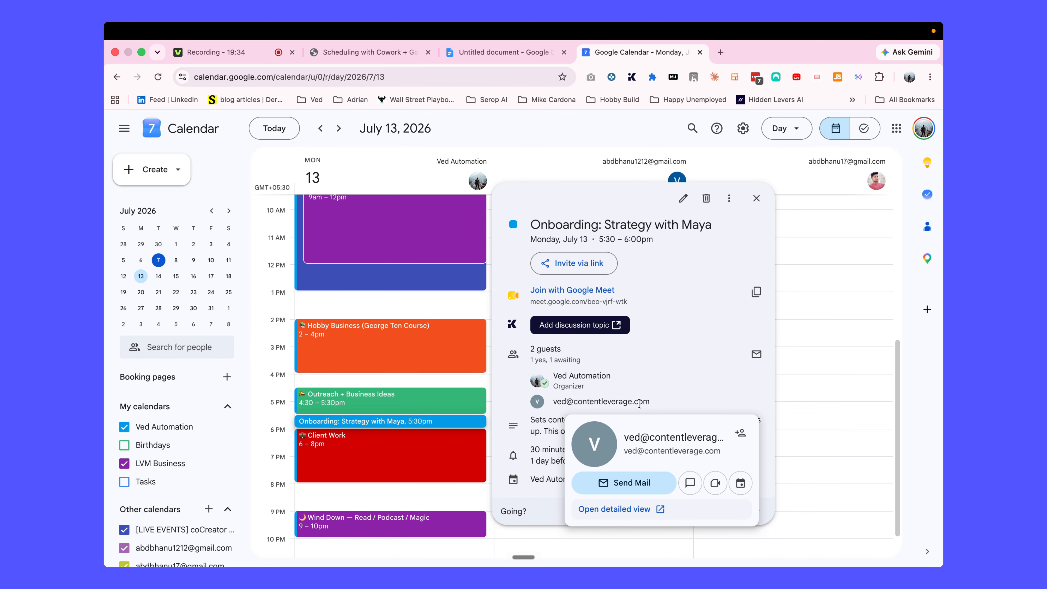
{"action": "left_click", "coordinate": [756, 199]}
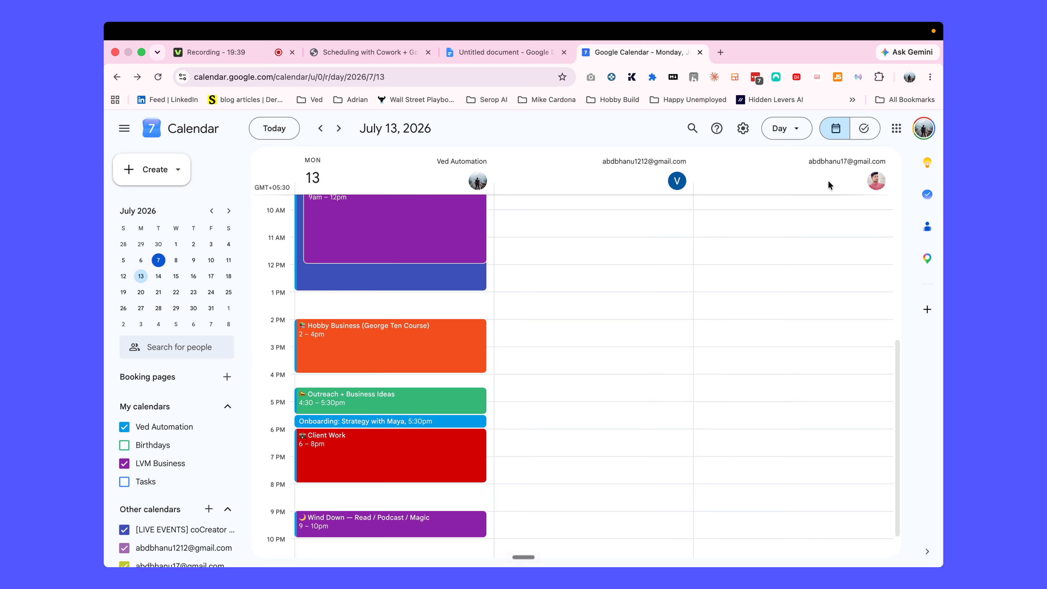
- Check the created meetings' dates in Claude and show July 15, 2026 in Google Calendar to view the Content and Sales events
{"action": "key", "text": "ctrl+Up"}
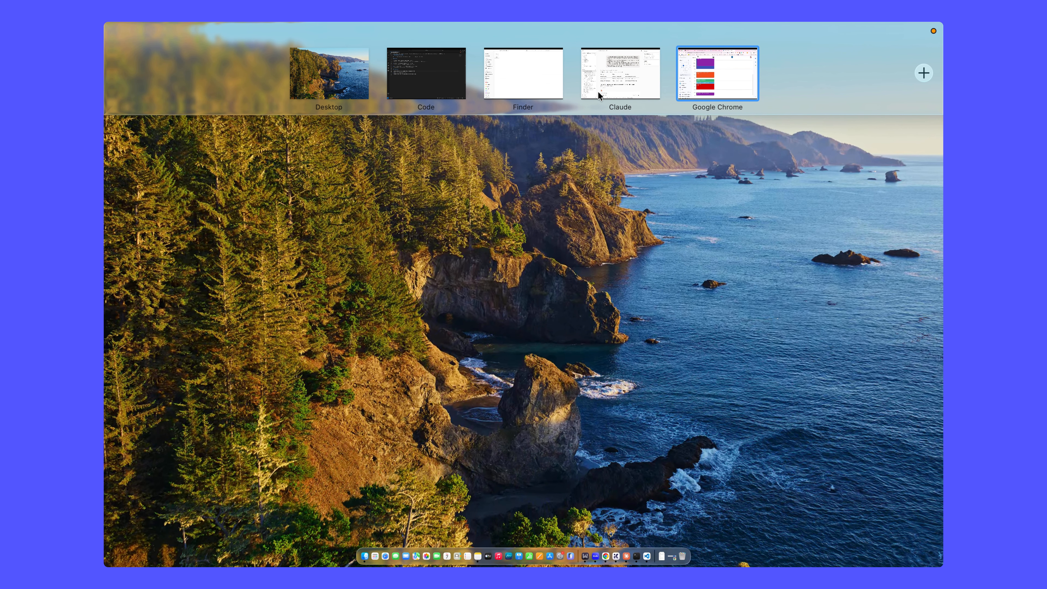
{"action": "left_click", "coordinate": [598, 93]}
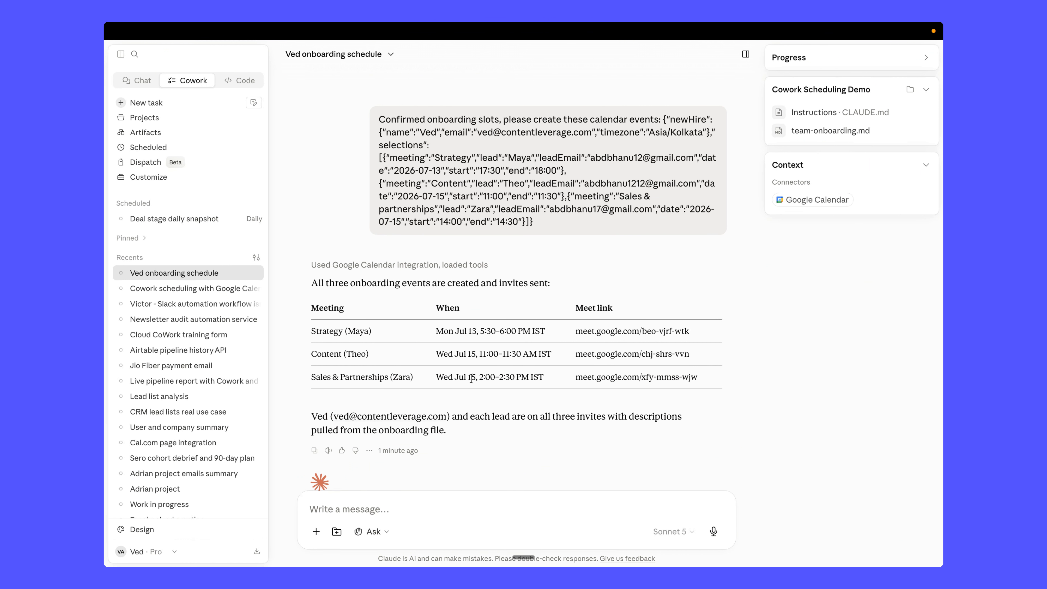
{"action": "key", "text": "ctrl+Up"}
{"action": "left_click", "coordinate": [708, 97]}
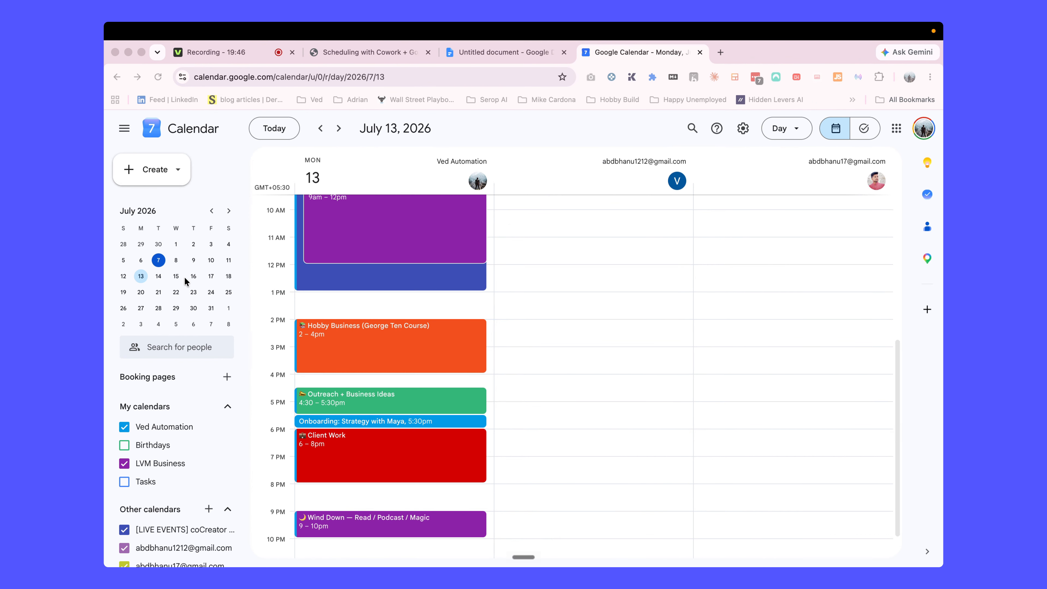
{"action": "left_click", "coordinate": [176, 276]}
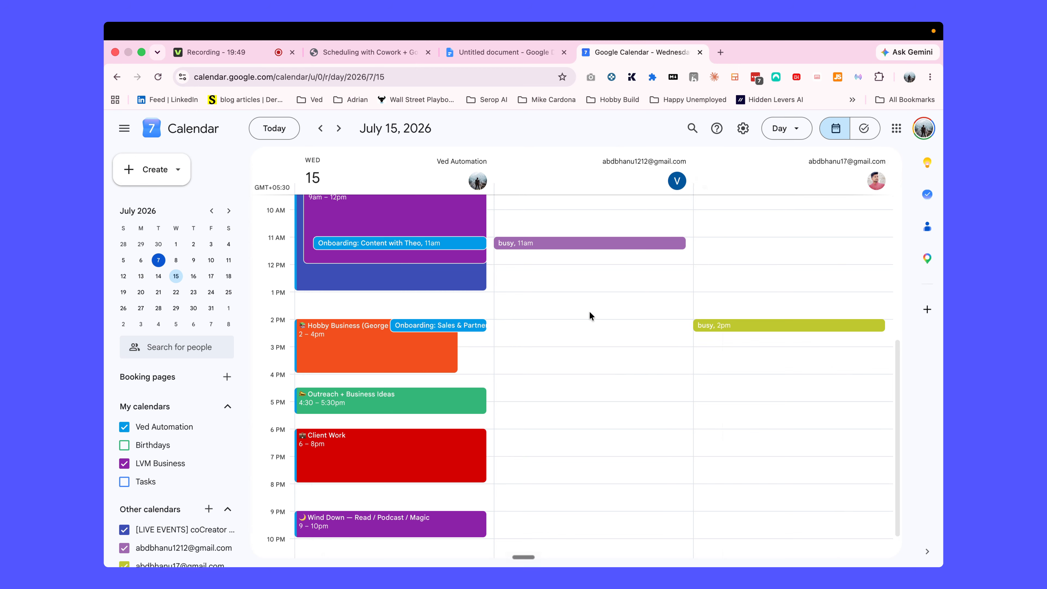
{"action": "scroll", "coordinate": [591, 313], "scroll_direction": "up", "scroll_amount": 5}
{"action": "scroll", "coordinate": [591, 312], "scroll_direction": "up", "scroll_amount": 3}
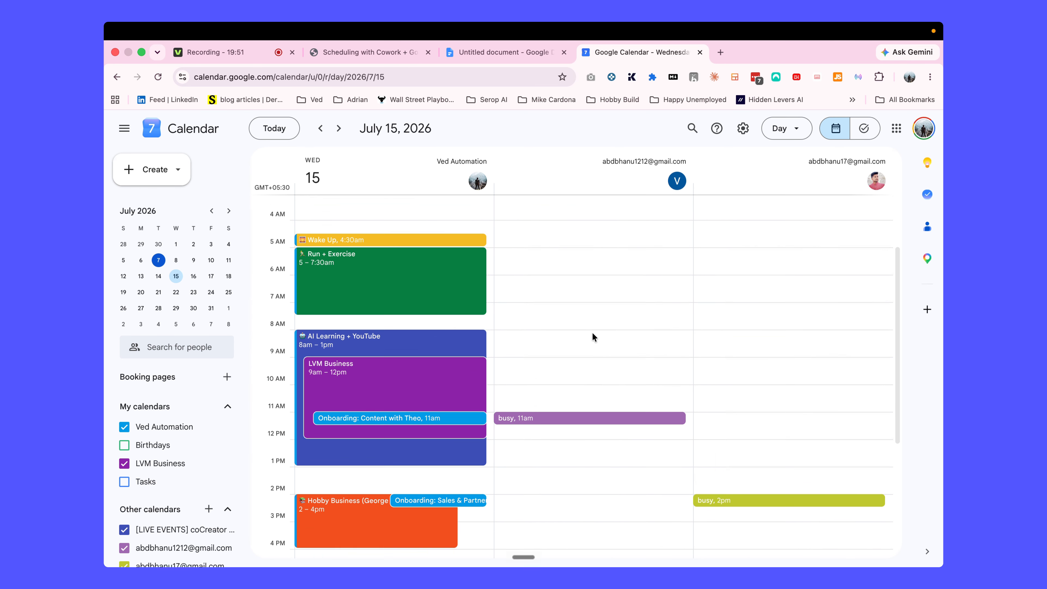
{"action": "left_click", "coordinate": [572, 435]}
{"action": "key", "text": "Escape"}
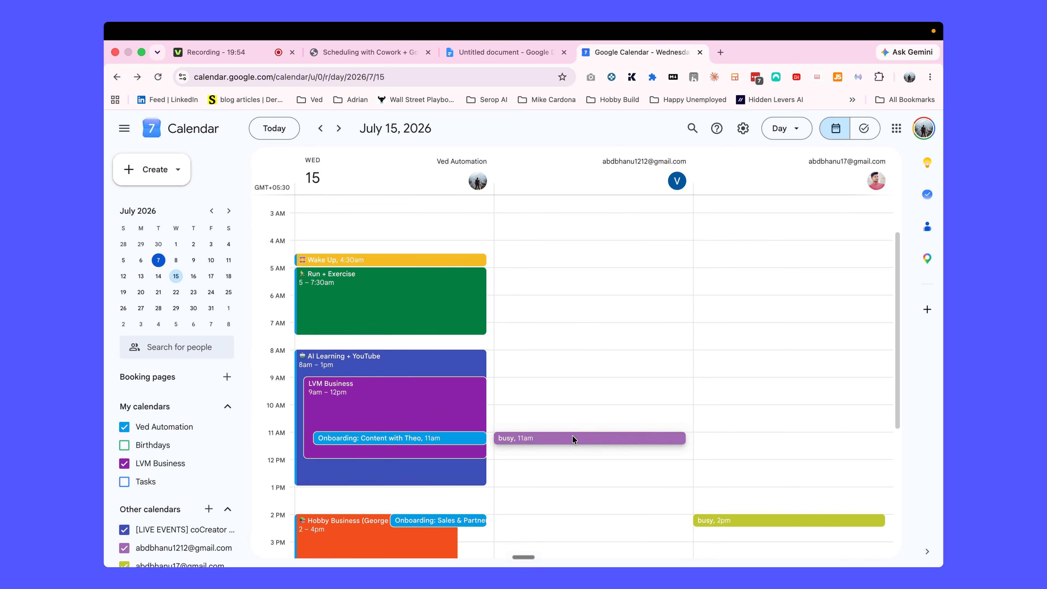
- Compare Claude's meeting times with the details of the 11am and 2pm busy blocks in the leads' calendars on July 15
{"action": "key", "text": "ctrl+Up"}
{"action": "left_click", "coordinate": [614, 66]}
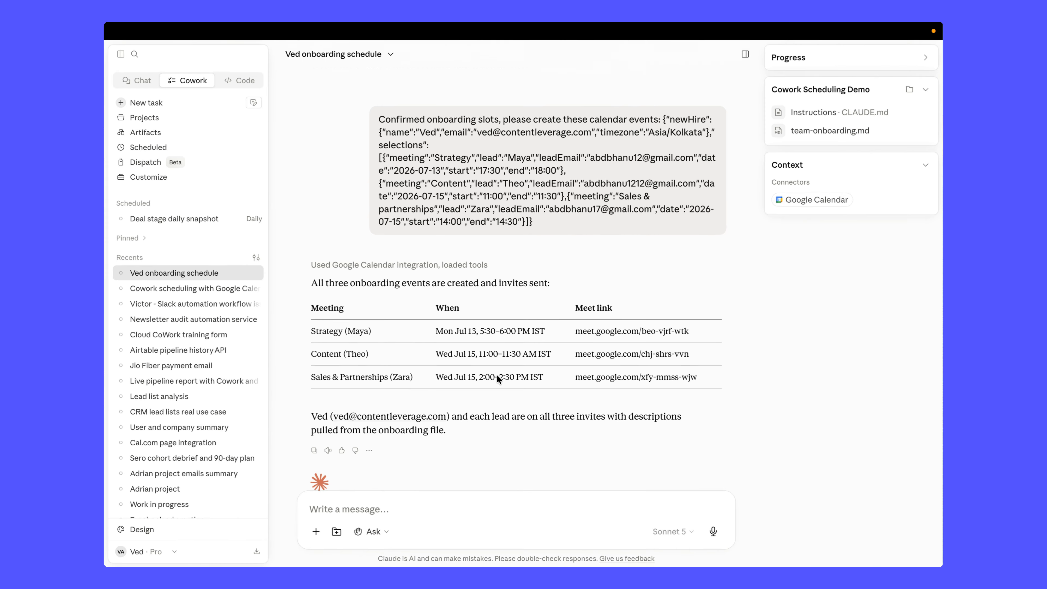
{"action": "key", "text": "ctrl+Up"}
{"action": "left_click", "coordinate": [697, 105]}
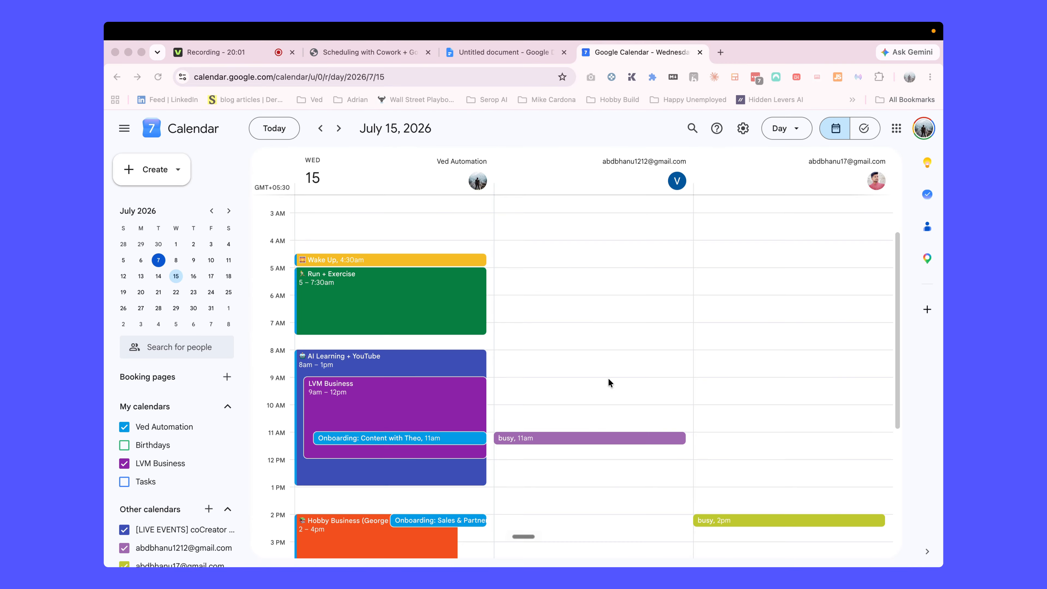
{"action": "scroll", "coordinate": [597, 363], "scroll_direction": "down", "scroll_amount": 3}
{"action": "left_click", "coordinate": [588, 359]}
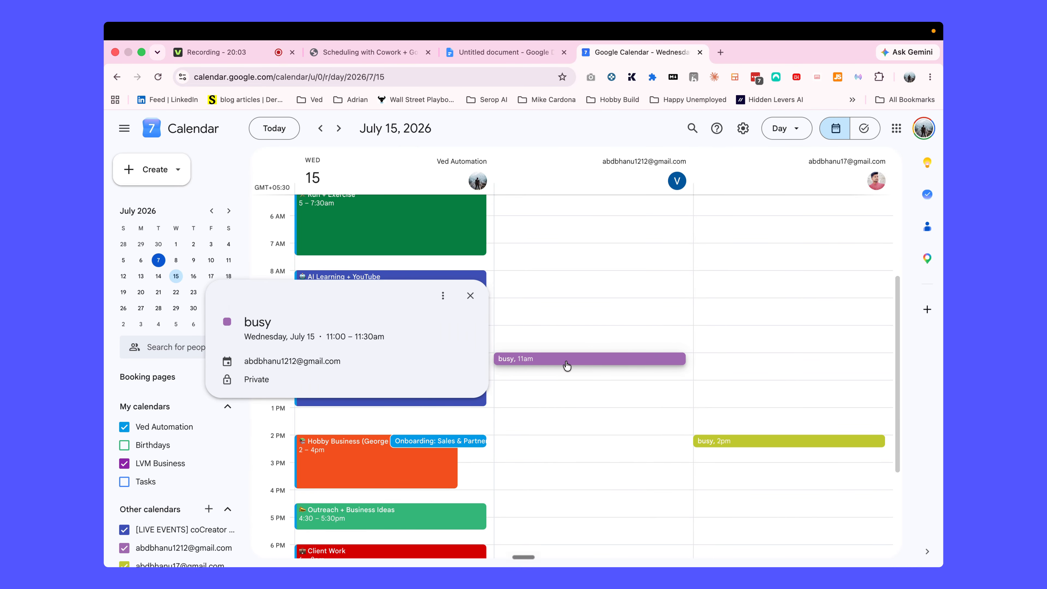
{"action": "scroll", "coordinate": [585, 366], "scroll_direction": "down", "scroll_amount": 5}
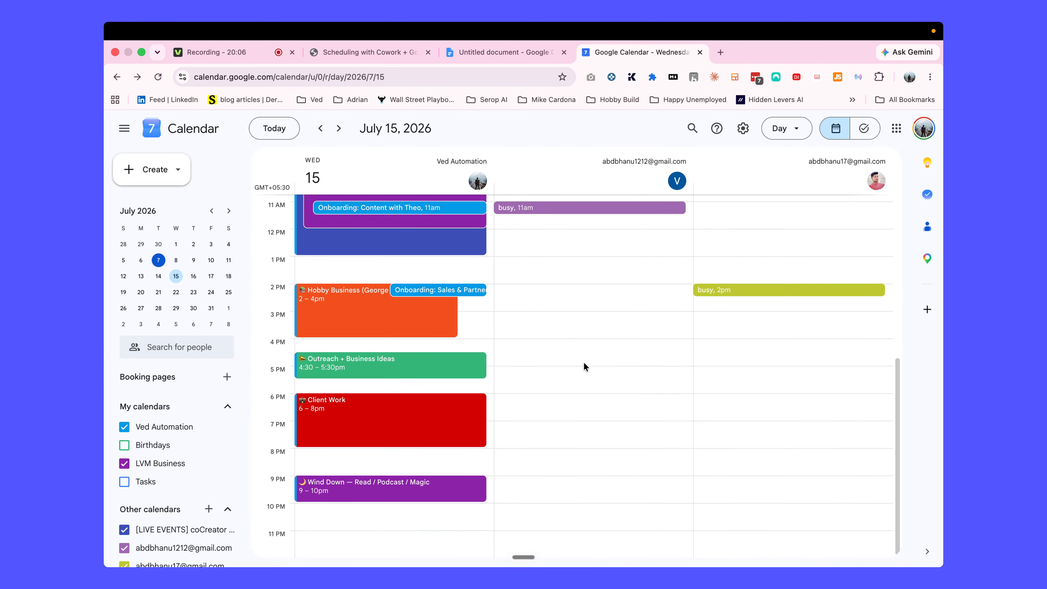
{"action": "left_click", "coordinate": [751, 295]}
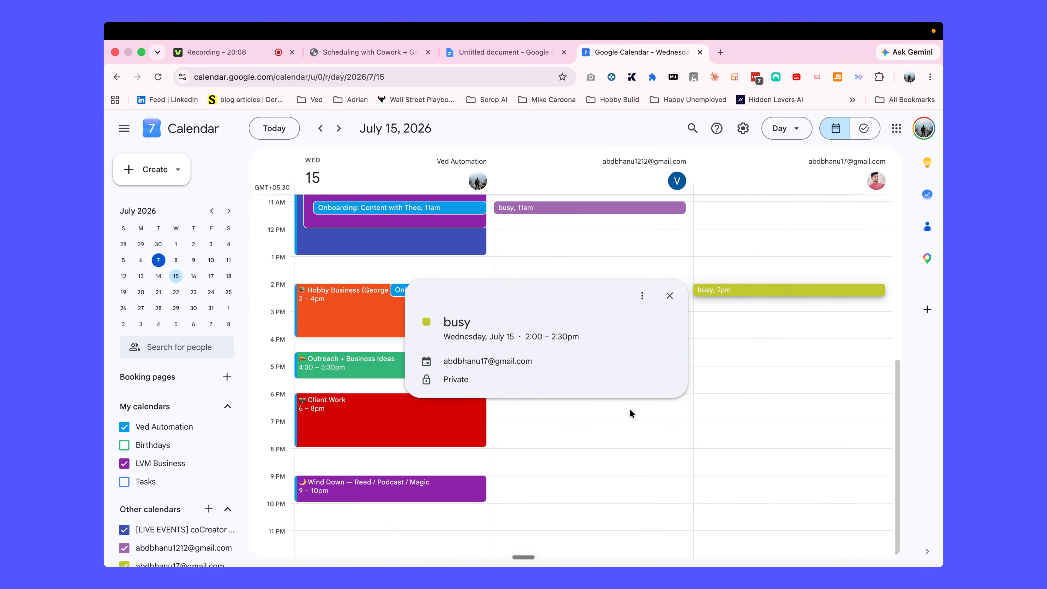
{"action": "left_click", "coordinate": [727, 312]}
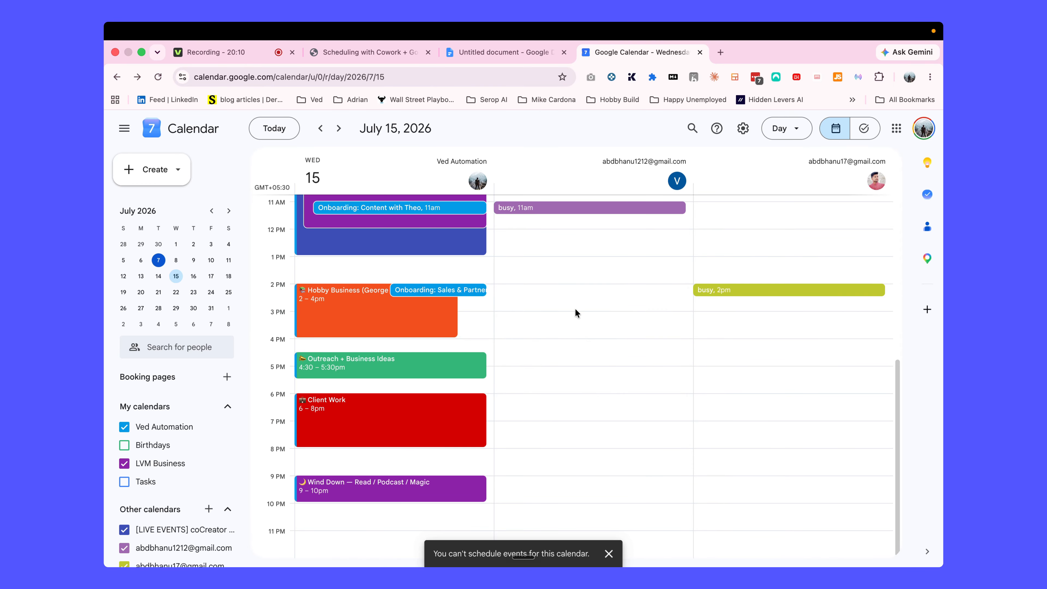
- Review the calendars shown in Google Calendar and open the scheduling guide page at its section on sharing free/busy between accounts
{"action": "scroll", "coordinate": [574, 309], "scroll_direction": "up", "scroll_amount": 10}
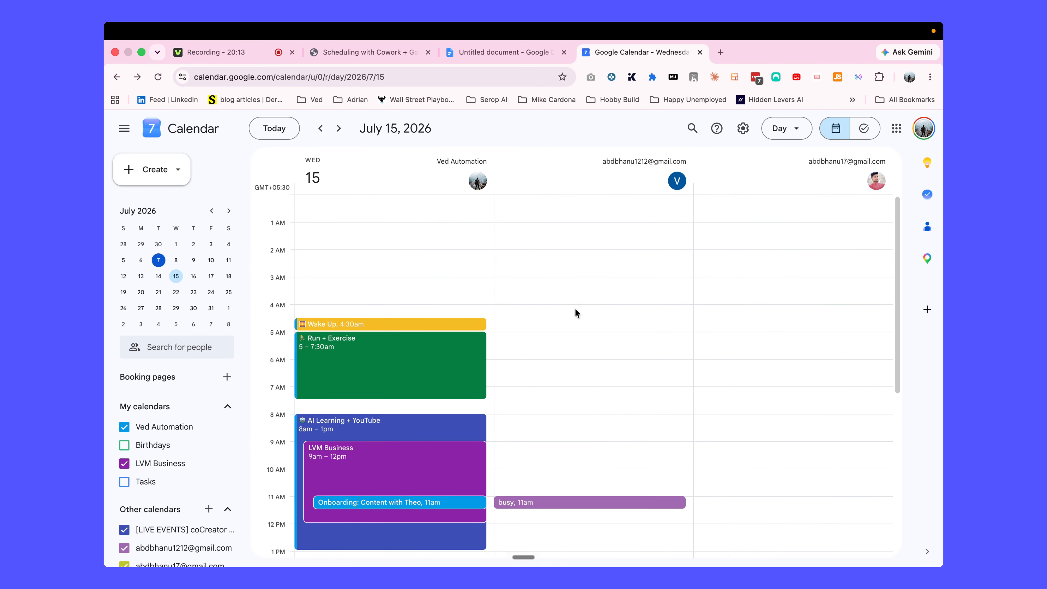
{"action": "scroll", "coordinate": [143, 454], "scroll_direction": "down", "scroll_amount": 2}
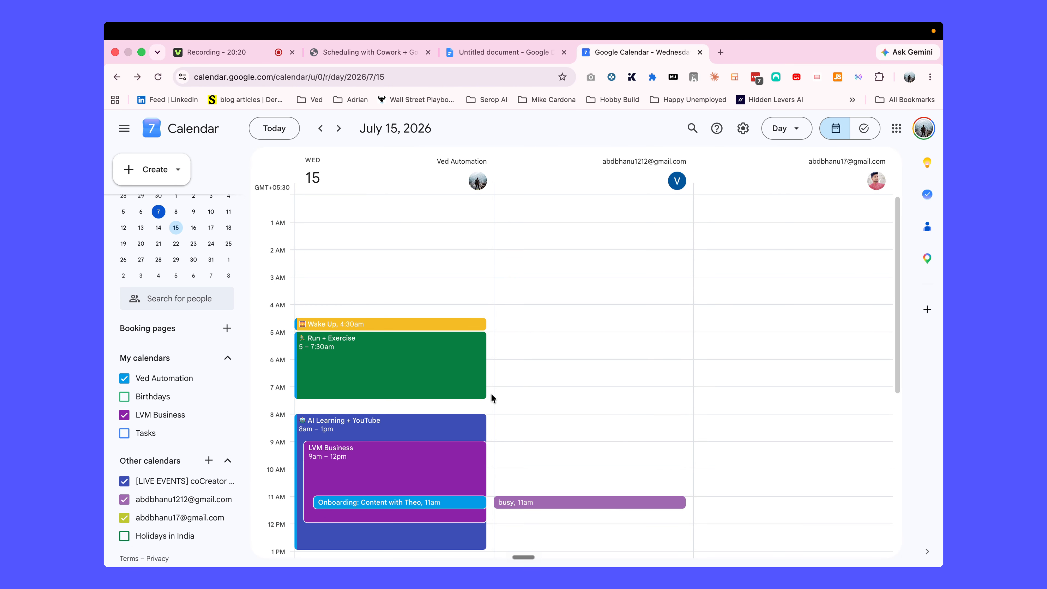
{"action": "key", "text": "super+2"}
{"action": "scroll", "coordinate": [461, 260], "scroll_direction": "up", "scroll_amount": 1}
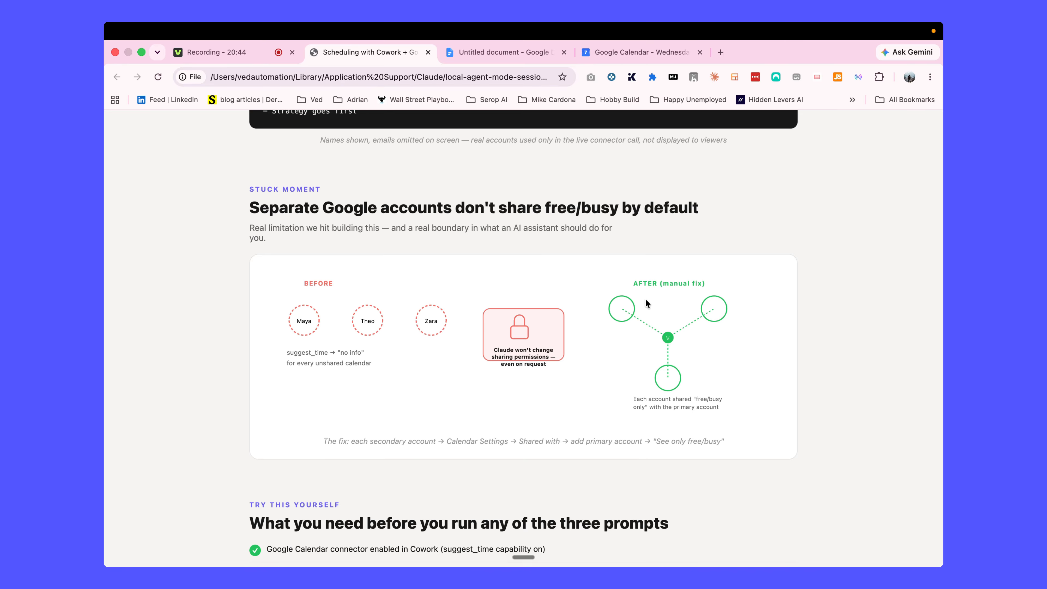
- Return to Google Calendar, view the options for adding other calendars, and review the July 15 events across the accounts
{"action": "left_click", "coordinate": [618, 53]}
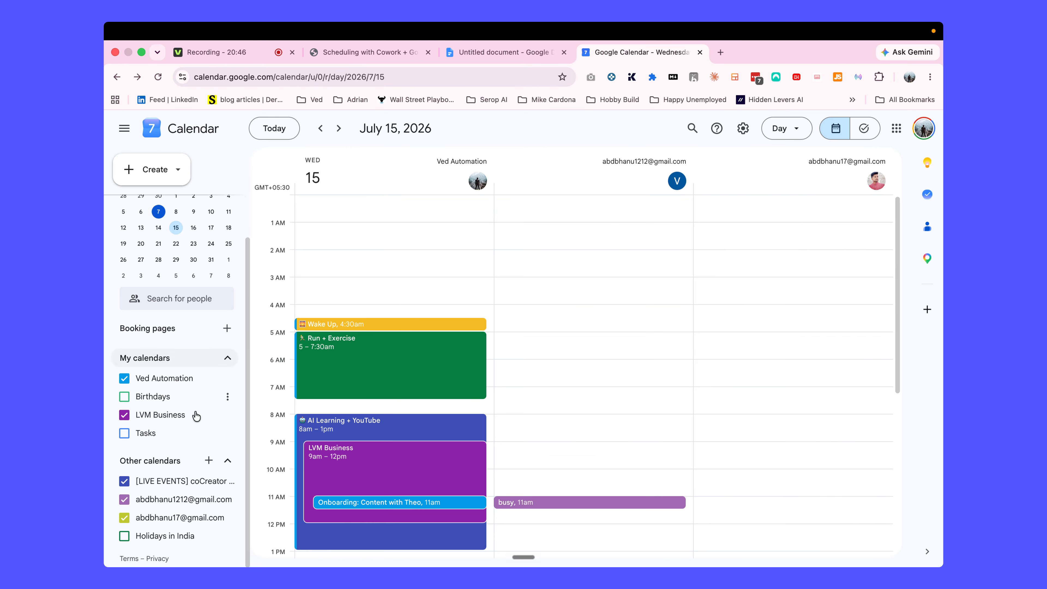
{"action": "left_click", "coordinate": [208, 460]}
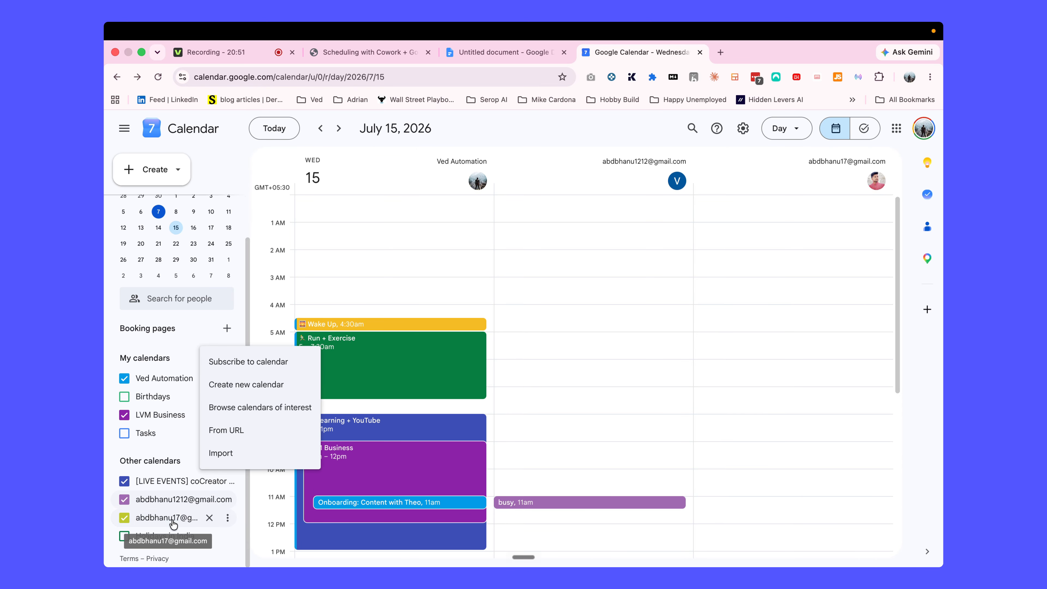
{"action": "left_click", "coordinate": [576, 302]}
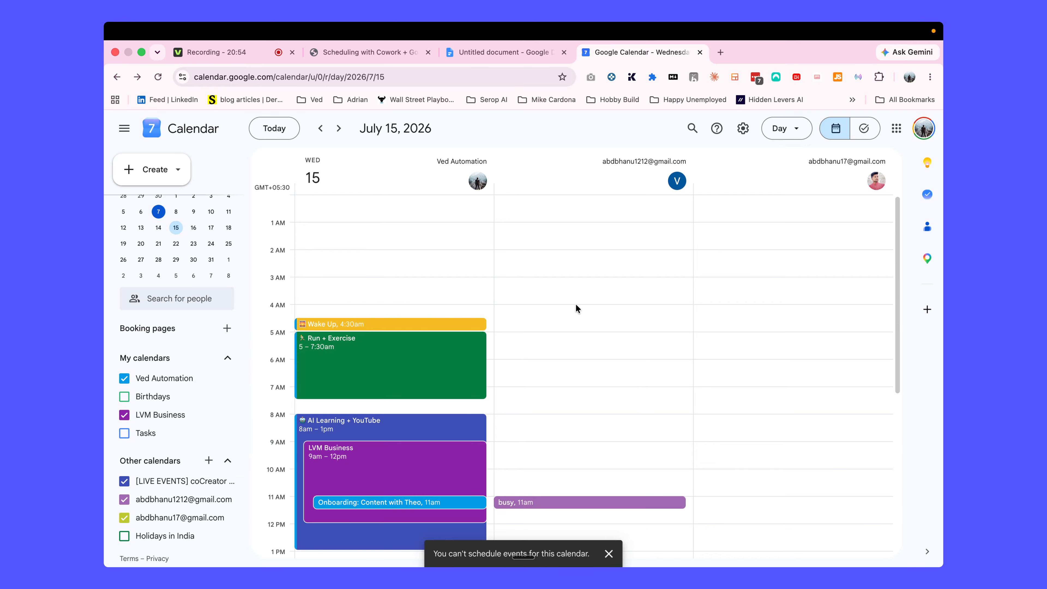
{"action": "scroll", "coordinate": [575, 309], "scroll_direction": "down", "scroll_amount": 5}
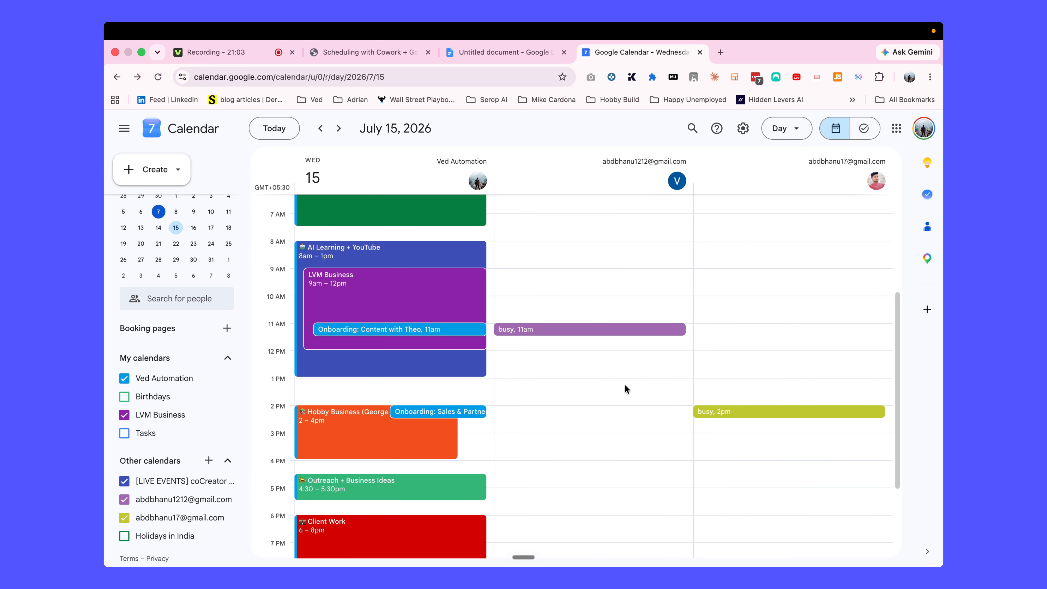
- Go back to the scheduling guide page and read the prerequisites and key takeaways for the three methods
{"action": "left_click", "coordinate": [393, 62]}
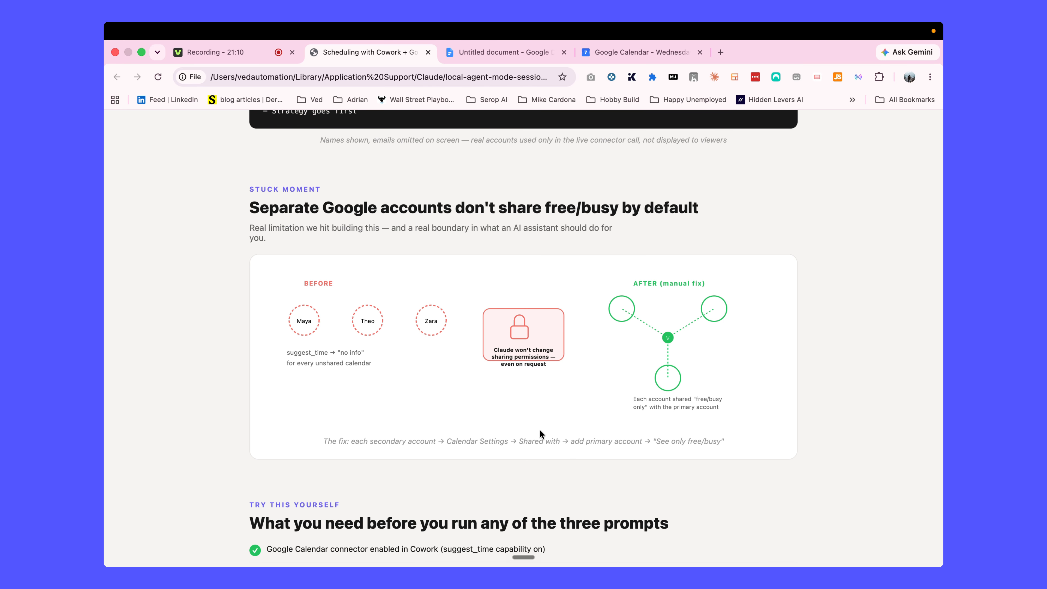
{"action": "scroll", "coordinate": [564, 486], "scroll_direction": "down", "scroll_amount": 6}
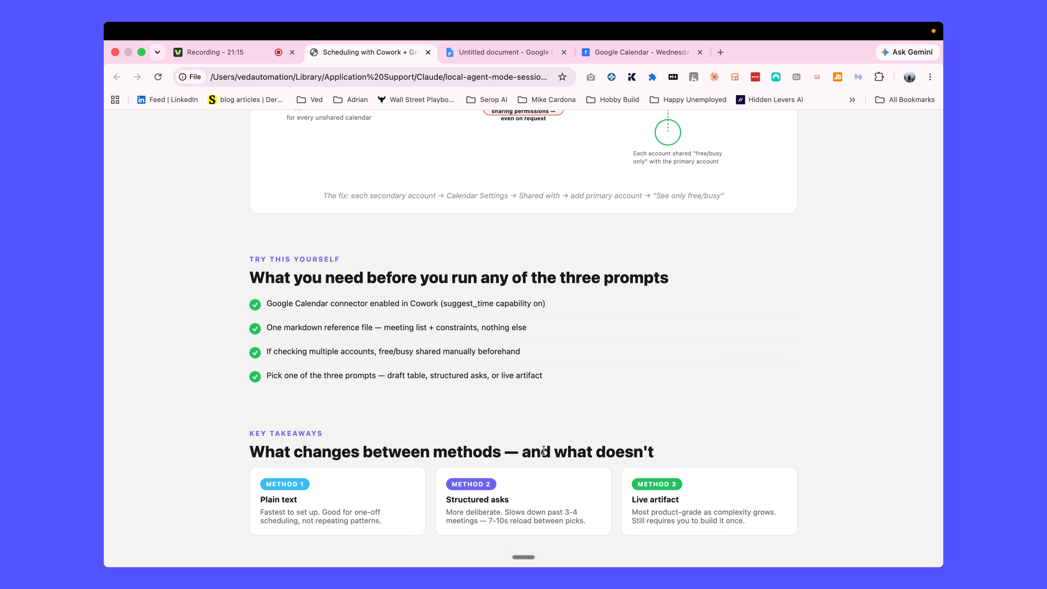
{"action": "scroll", "coordinate": [530, 386], "scroll_direction": "down", "scroll_amount": 1}
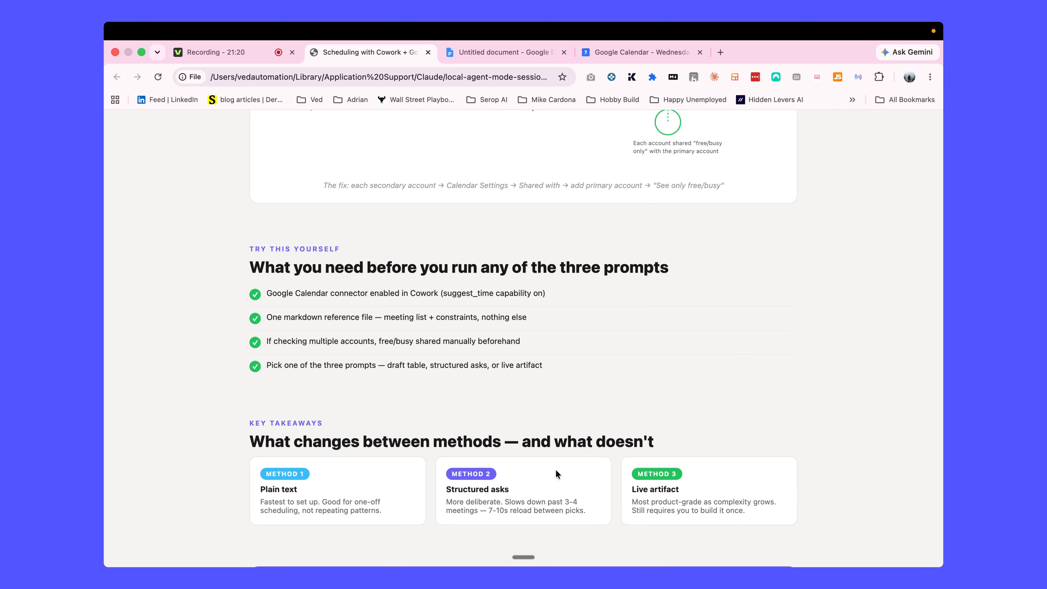
- Switch to Claude, view the team-onboarding.md reference file, and check the Google Calendar connector in the list of connectors
{"action": "key", "text": "ctrl+Up"}
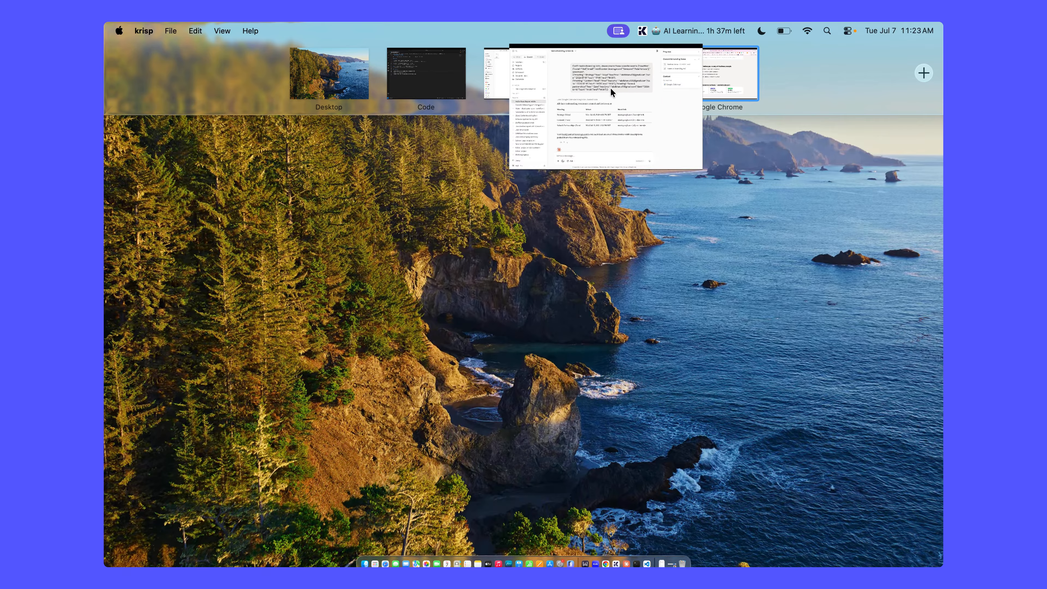
{"action": "left_click", "coordinate": [610, 88]}
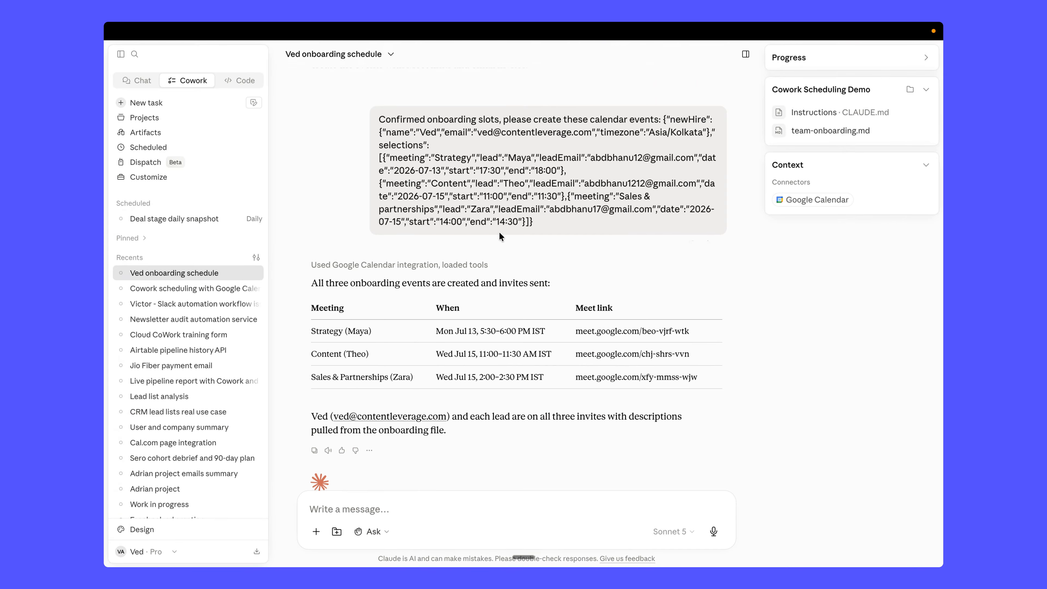
{"action": "left_click", "coordinate": [833, 133]}
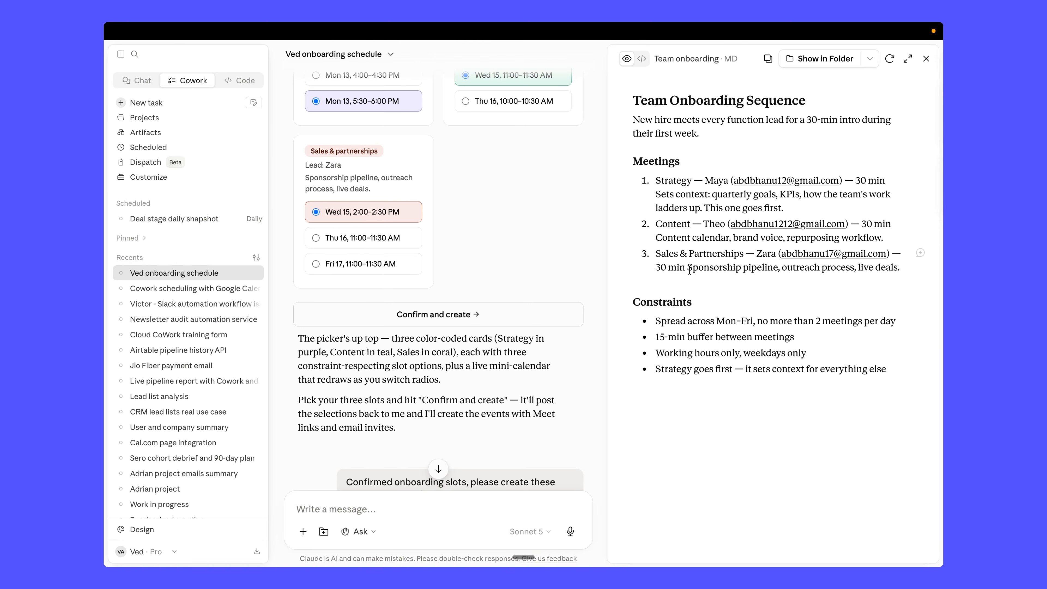
{"action": "left_click", "coordinate": [926, 58]}
{"action": "left_click", "coordinate": [316, 531]}
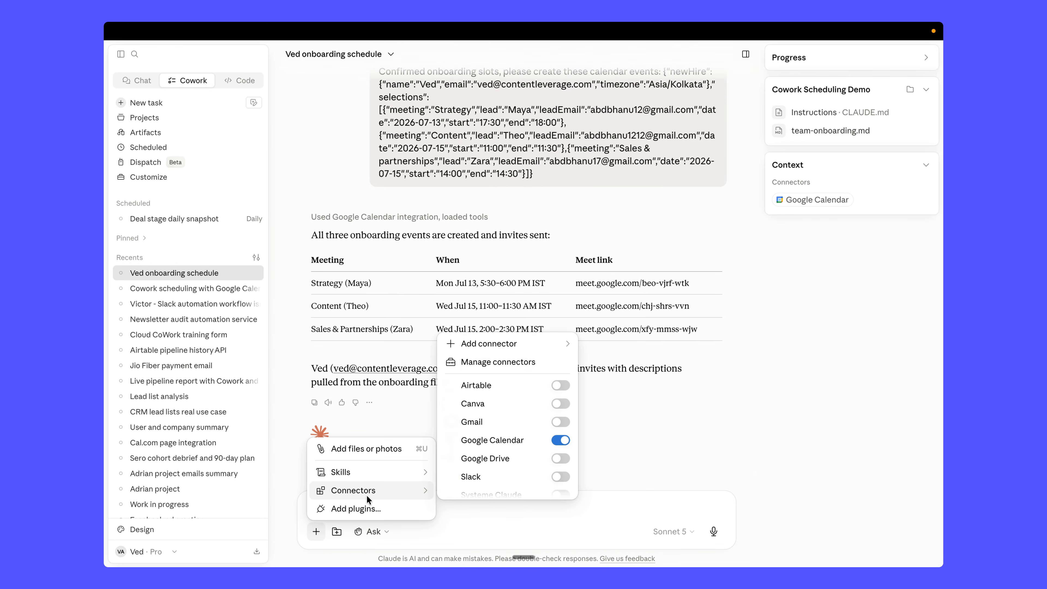
{"action": "left_click", "coordinate": [495, 503]}
- Switch to the guide page in Chrome and review the comparison of the plain text, structured asks and live artifact methods
{"action": "key", "text": "ctrl+Up"}
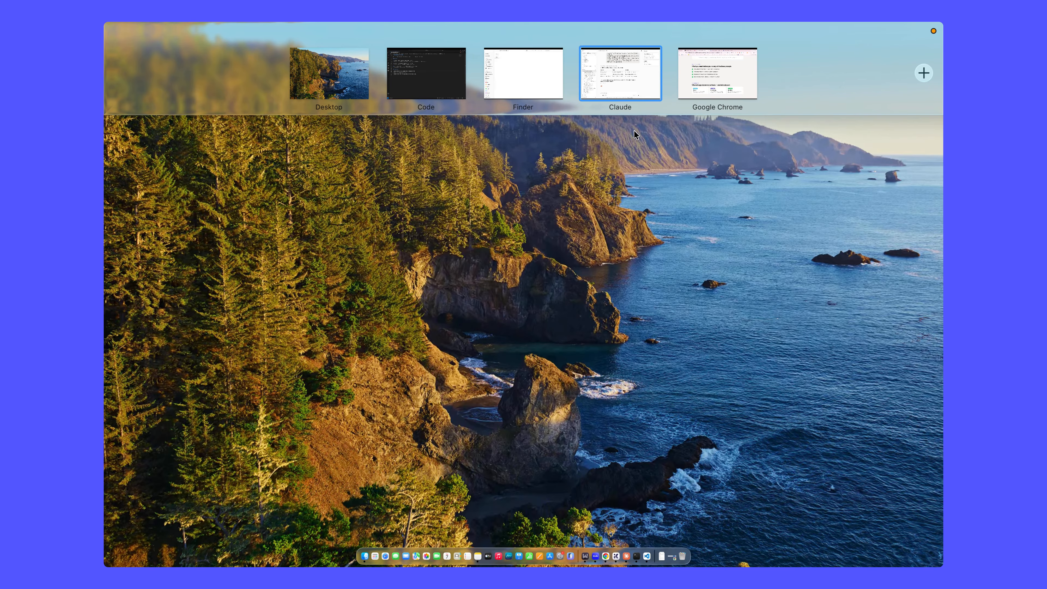
{"action": "left_click", "coordinate": [751, 91]}
{"action": "scroll", "coordinate": [591, 283], "scroll_direction": "down", "scroll_amount": 2}
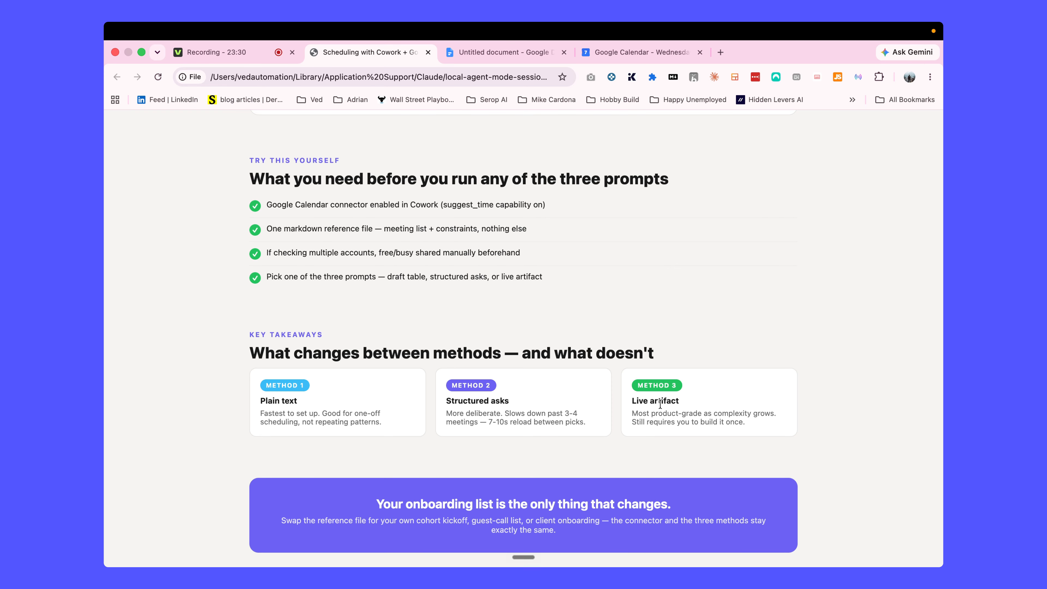
- In Claude's onboarding picker, select Mon 13, 1:00–1:30 PM for Strategy and Tue 14, 11:00–11:30 AM for Content
{"action": "key", "text": "ctrl+Up"}
{"action": "left_click", "coordinate": [607, 100]}
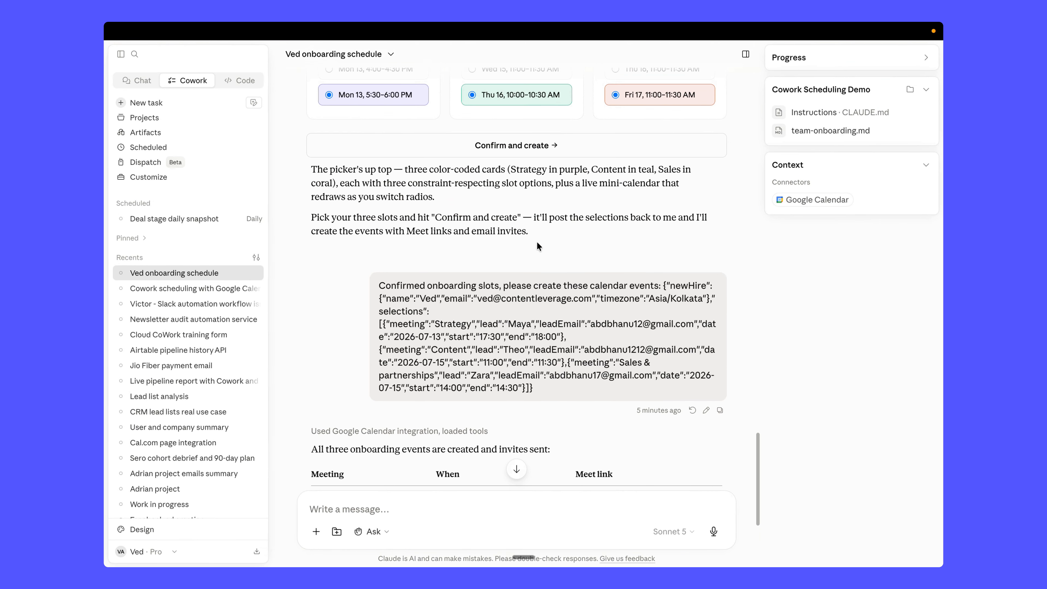
{"action": "scroll", "coordinate": [536, 243], "scroll_direction": "up", "scroll_amount": 8}
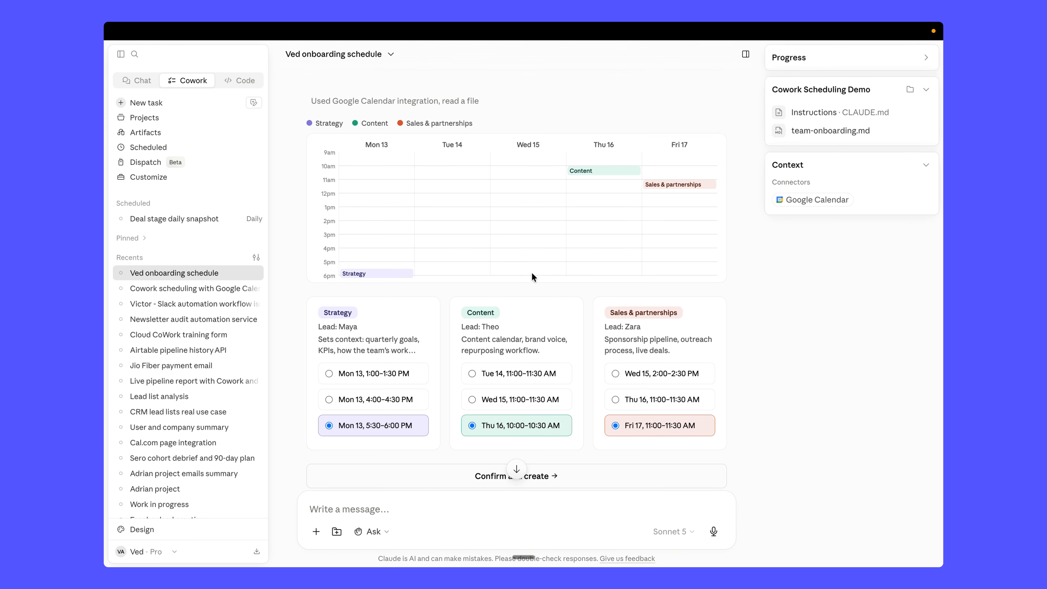
{"action": "left_click", "coordinate": [395, 377]}
{"action": "left_click", "coordinate": [507, 377]}
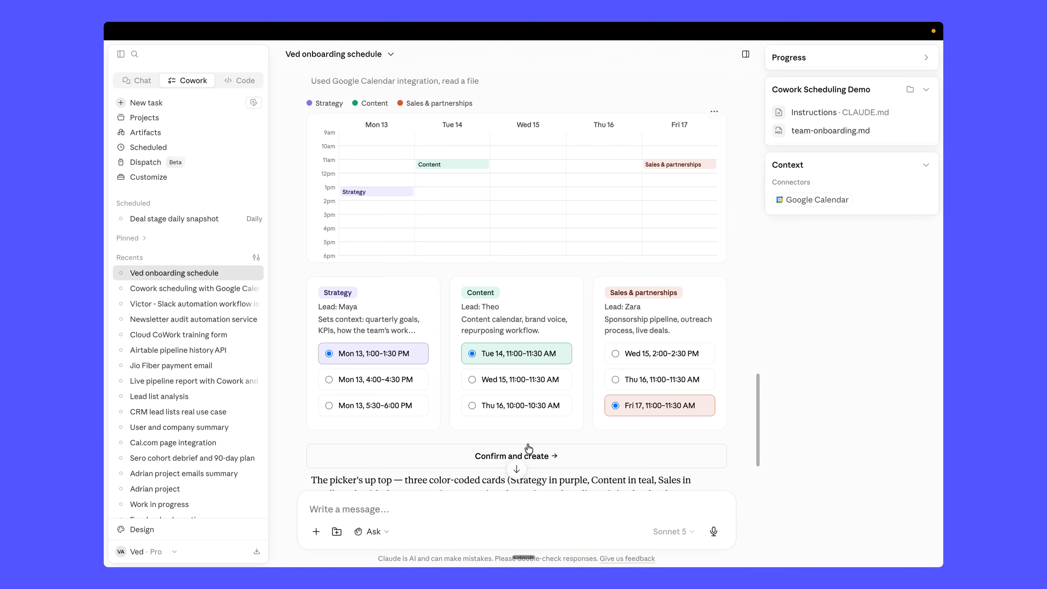
{"action": "scroll", "coordinate": [529, 447], "scroll_direction": "down", "scroll_amount": 1}
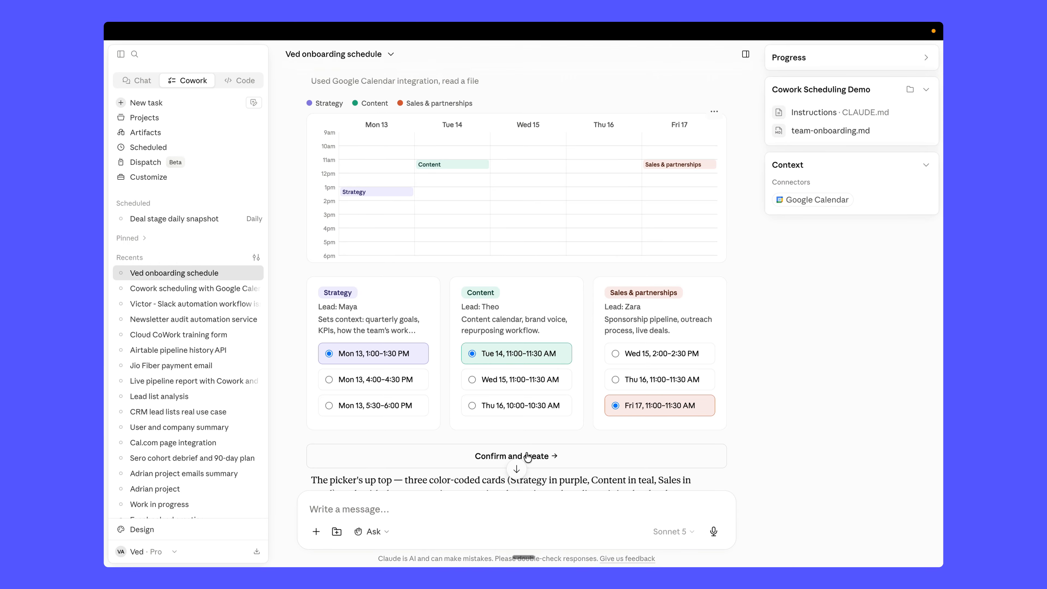